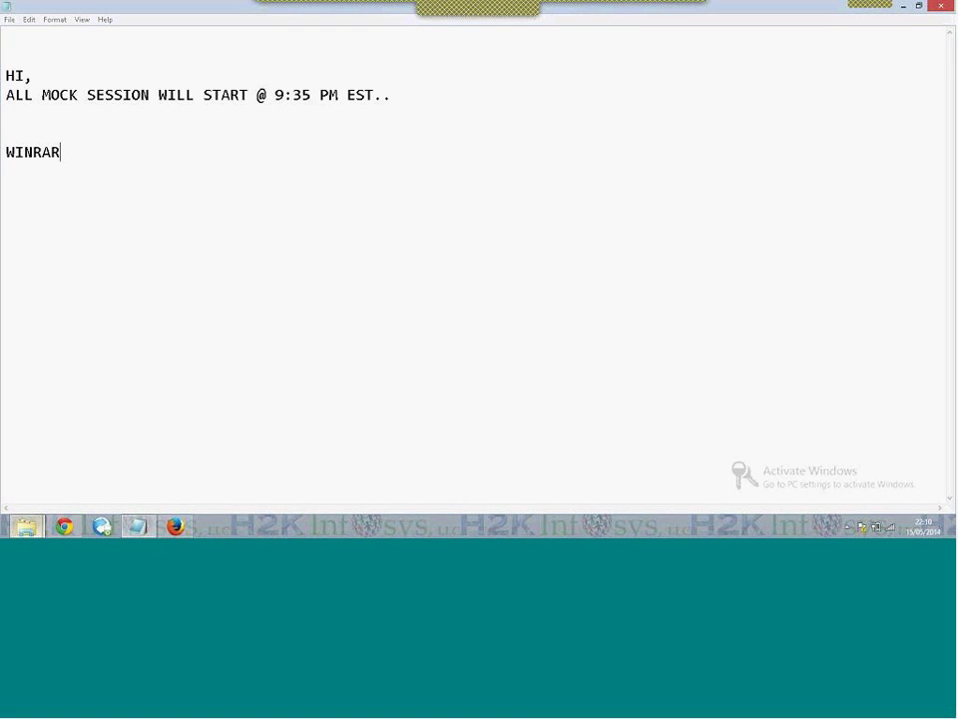
Switch to the qc folder window showing the QualityCenter9 ZIP archive
{"action": "mouse_move", "coordinate": [25, 526]}
{"action": "left_click", "coordinate": [206, 464]}
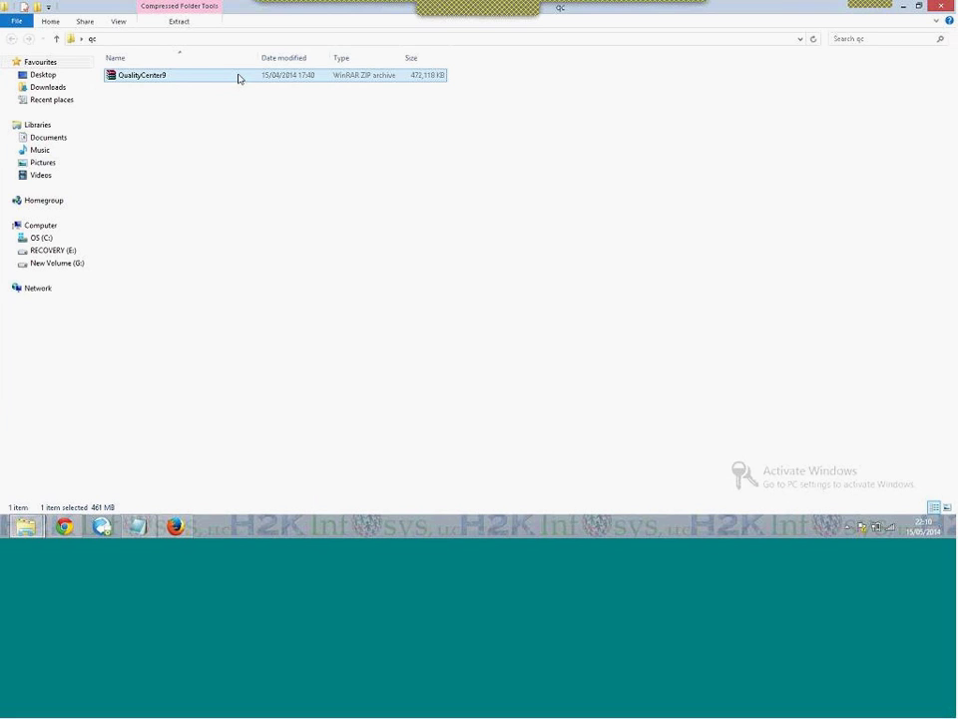
{"action": "key", "text": "F2"}
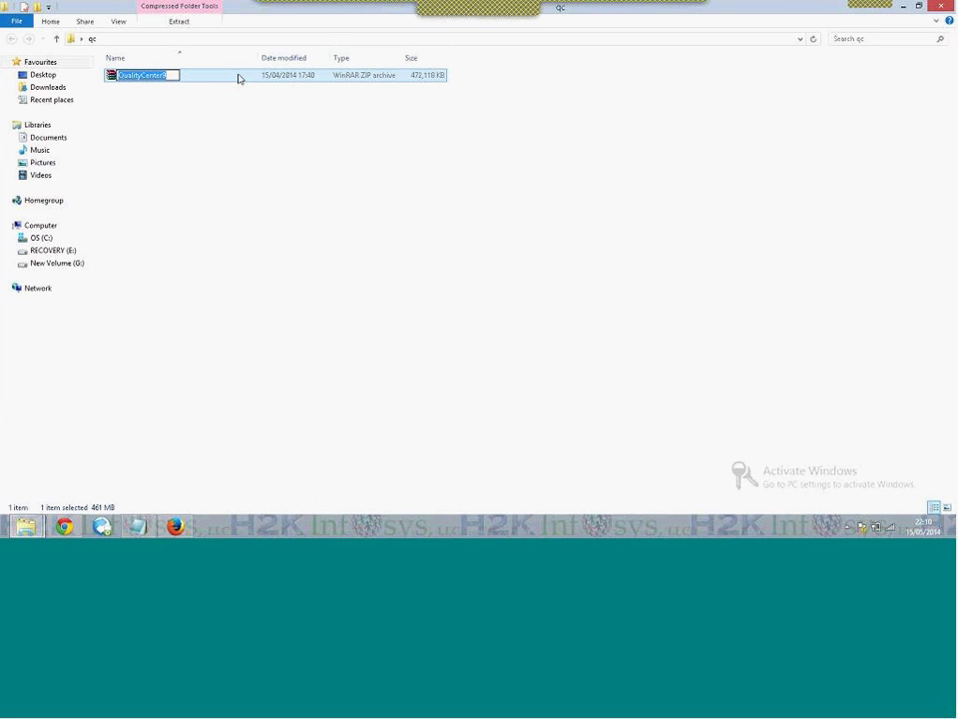
{"action": "left_click", "coordinate": [201, 80]}
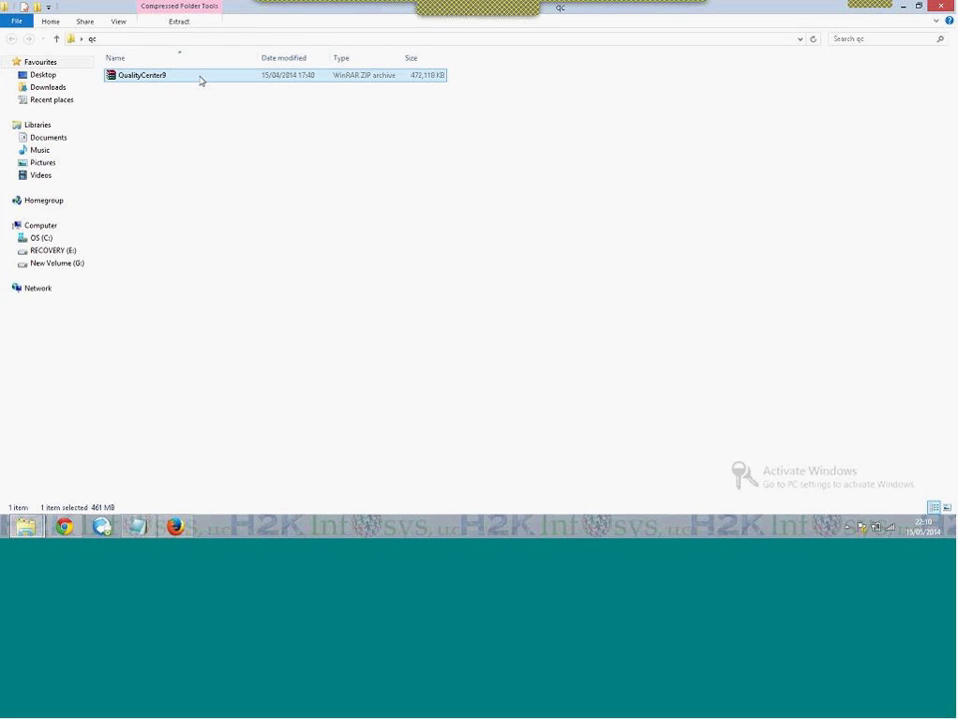
{"action": "right_click", "coordinate": [201, 81]}
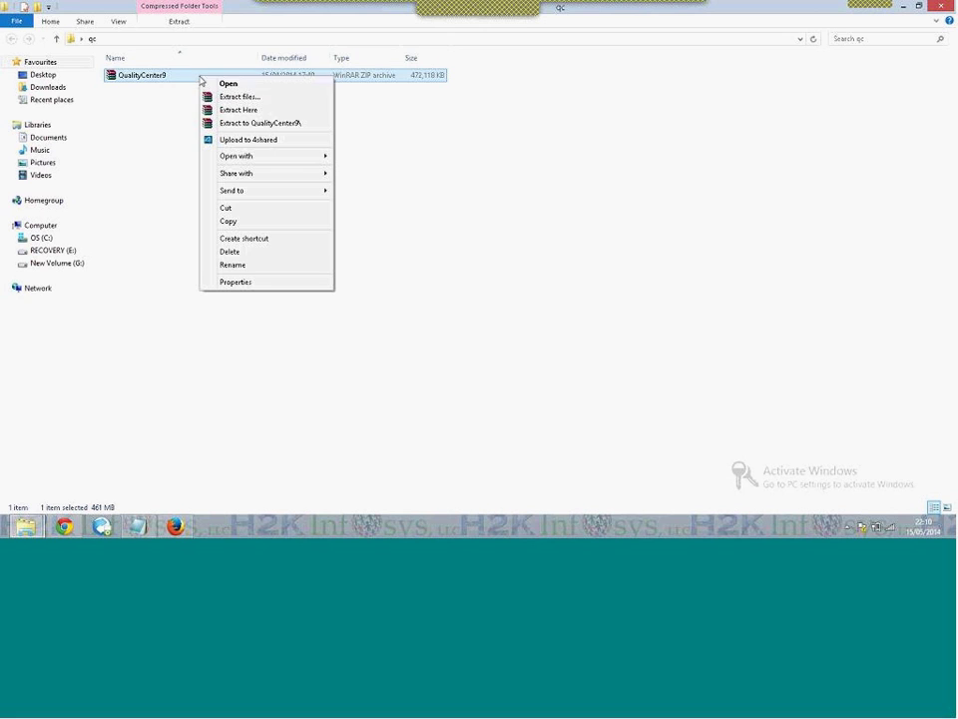
{"action": "left_click", "coordinate": [236, 281]}
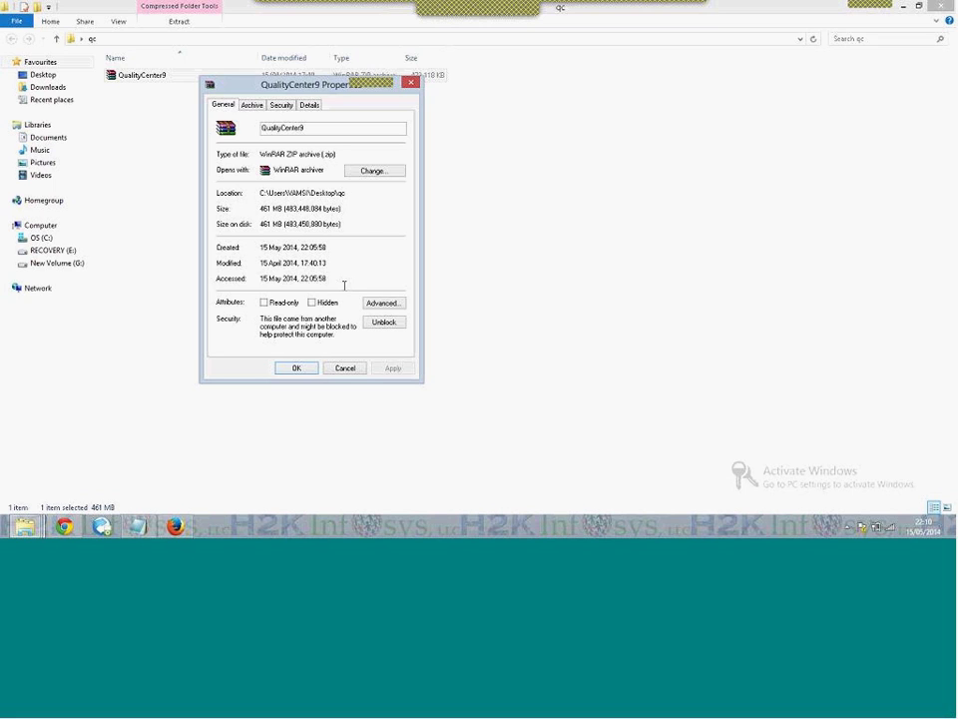
{"action": "left_click", "coordinate": [298, 369]}
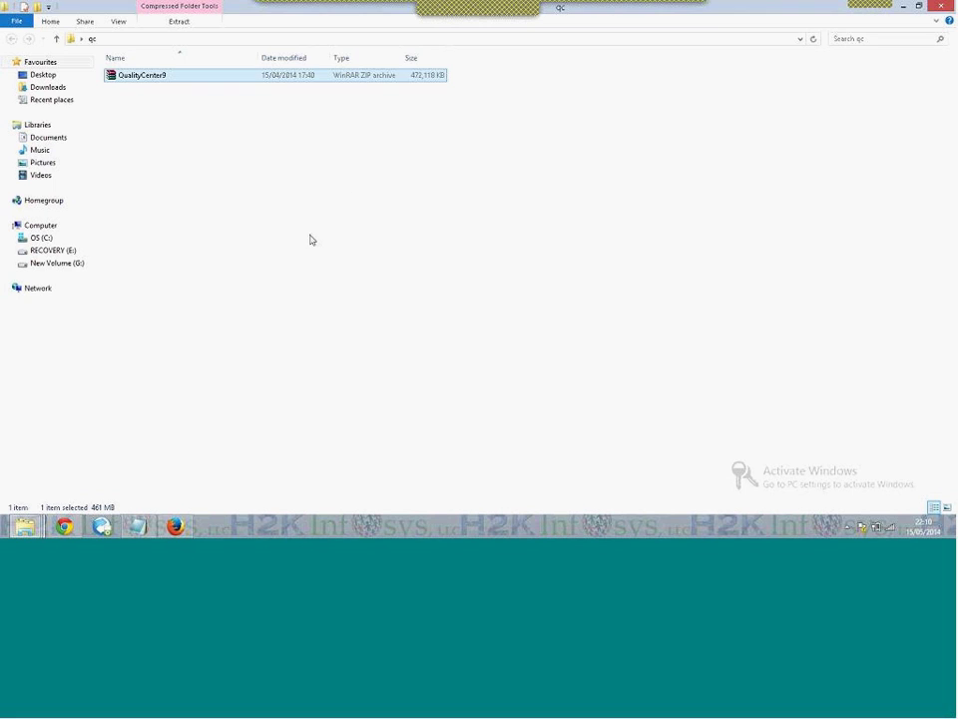
{"action": "left_click", "coordinate": [194, 145]}
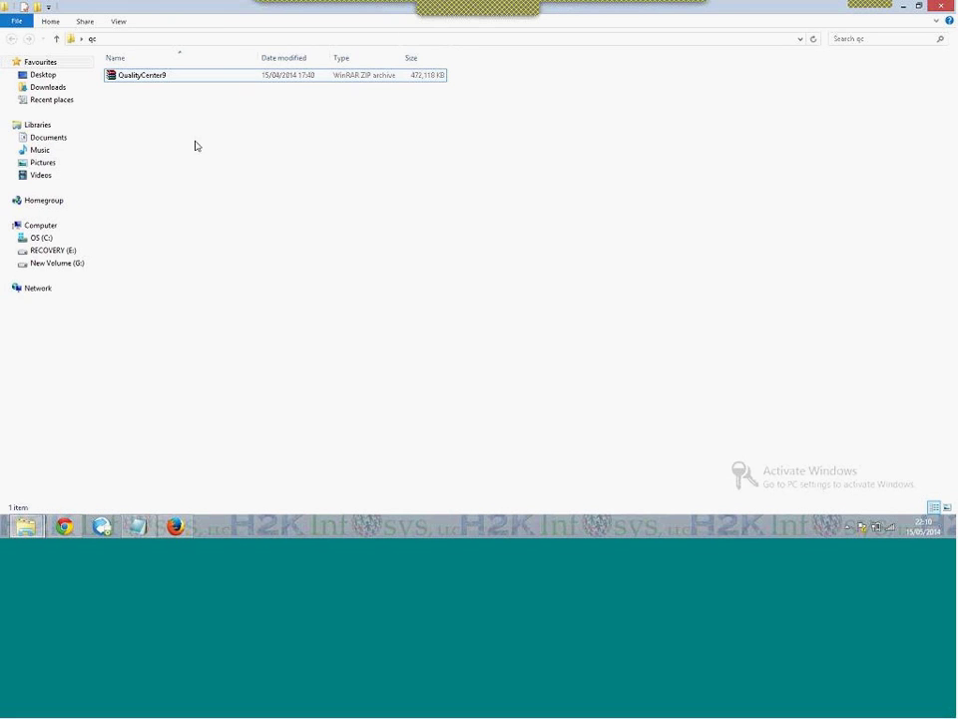
{"action": "left_click", "coordinate": [170, 77]}
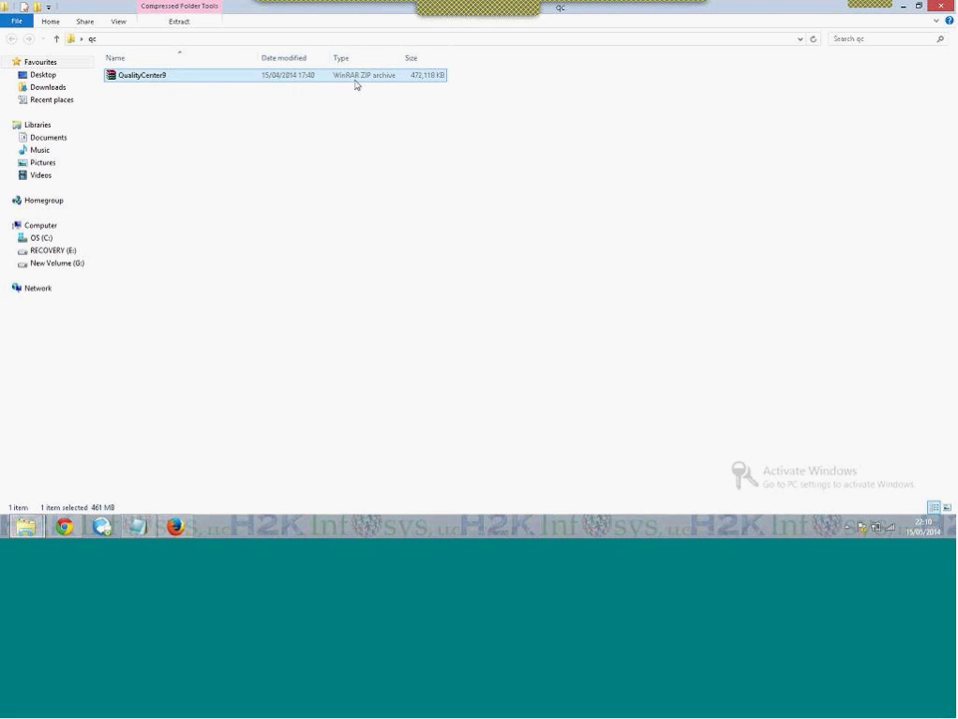
Extract QualityCenter9.zip into the qc folder and open the new QualityCenter9 folder
{"action": "right_click", "coordinate": [207, 80]}
{"action": "left_click", "coordinate": [250, 110]}
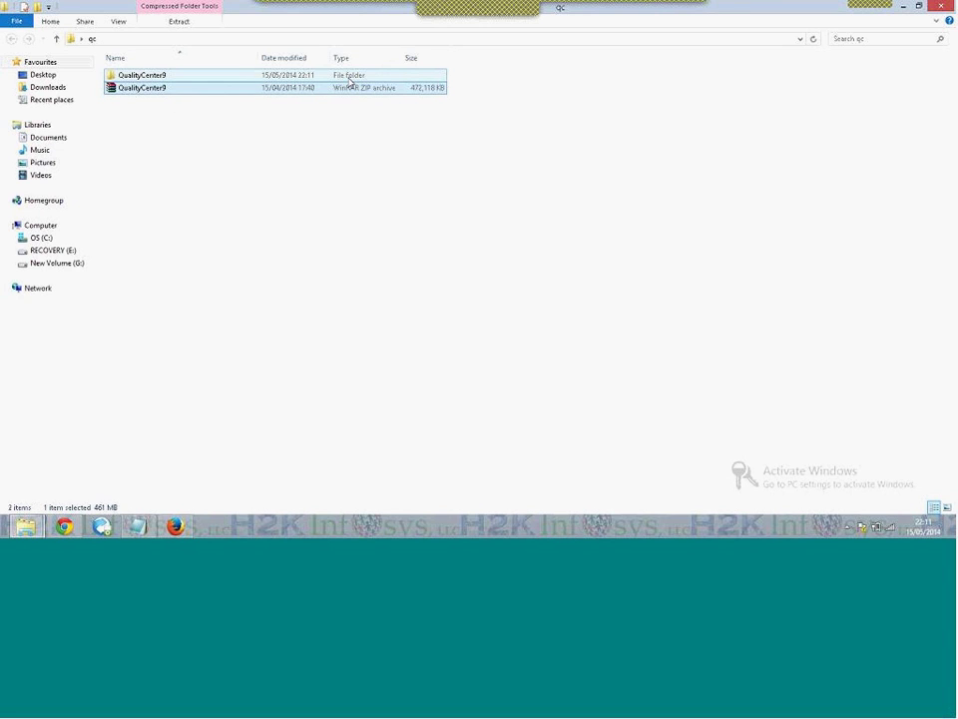
{"action": "double_click", "coordinate": [187, 79]}
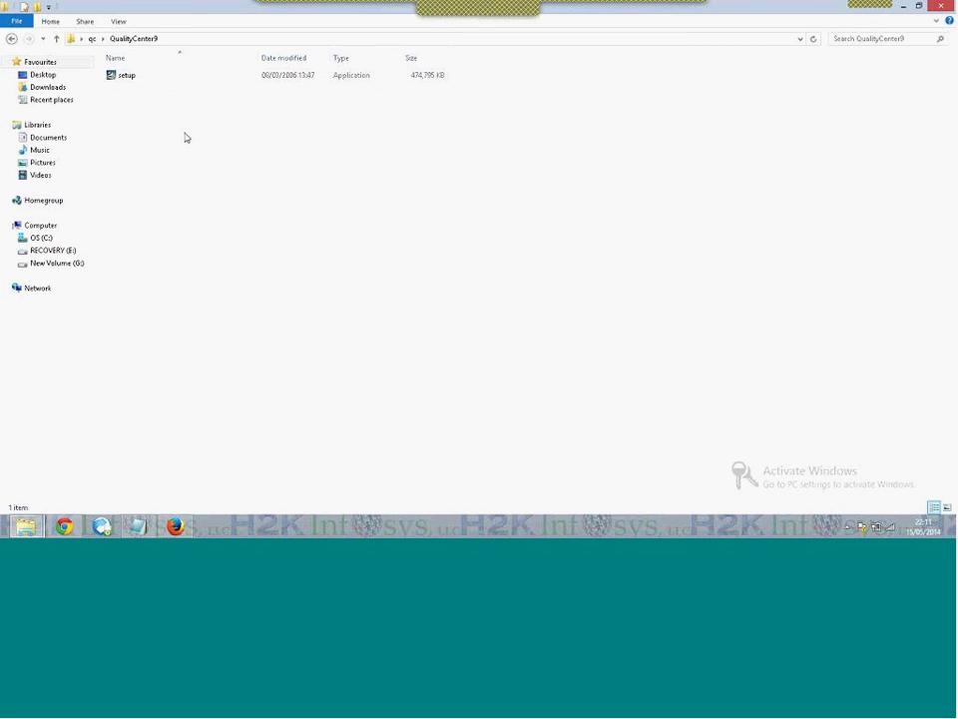
Check the tray volume control briefly, then select setup and bring up its context menu
{"action": "left_click", "coordinate": [174, 82]}
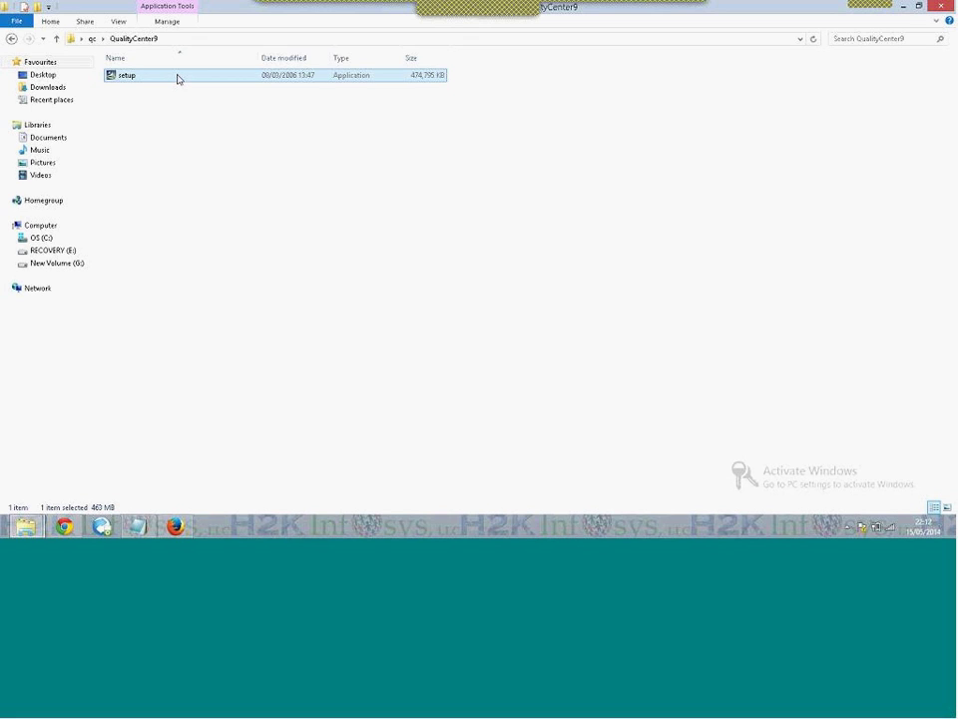
{"action": "left_click", "coordinate": [850, 528]}
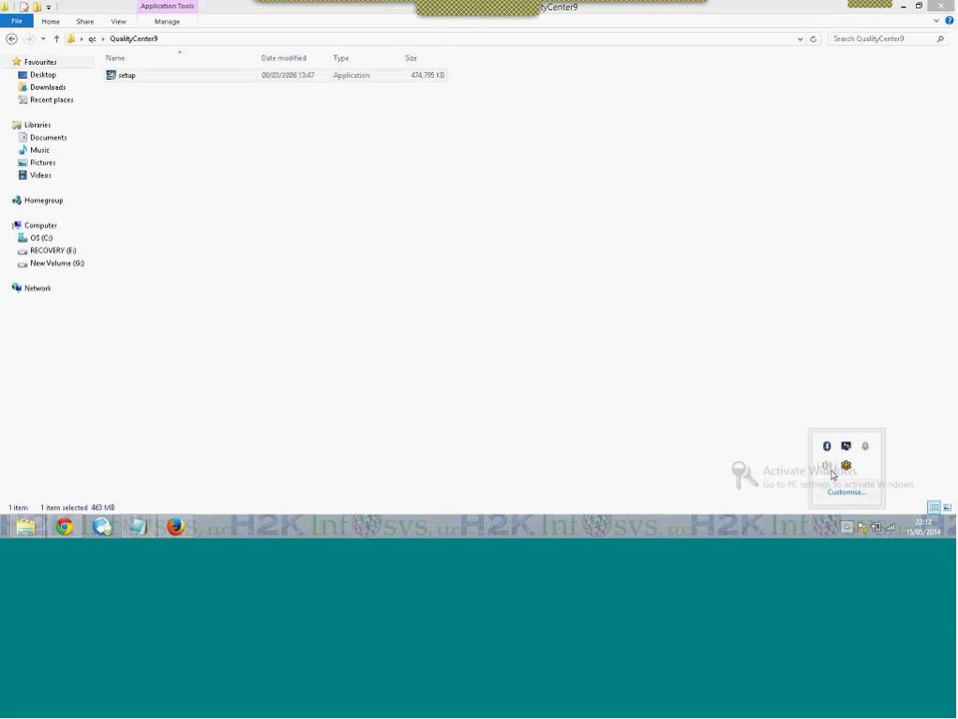
{"action": "left_click", "coordinate": [828, 466]}
{"action": "left_click", "coordinate": [679, 379]}
{"action": "left_click", "coordinate": [679, 380]}
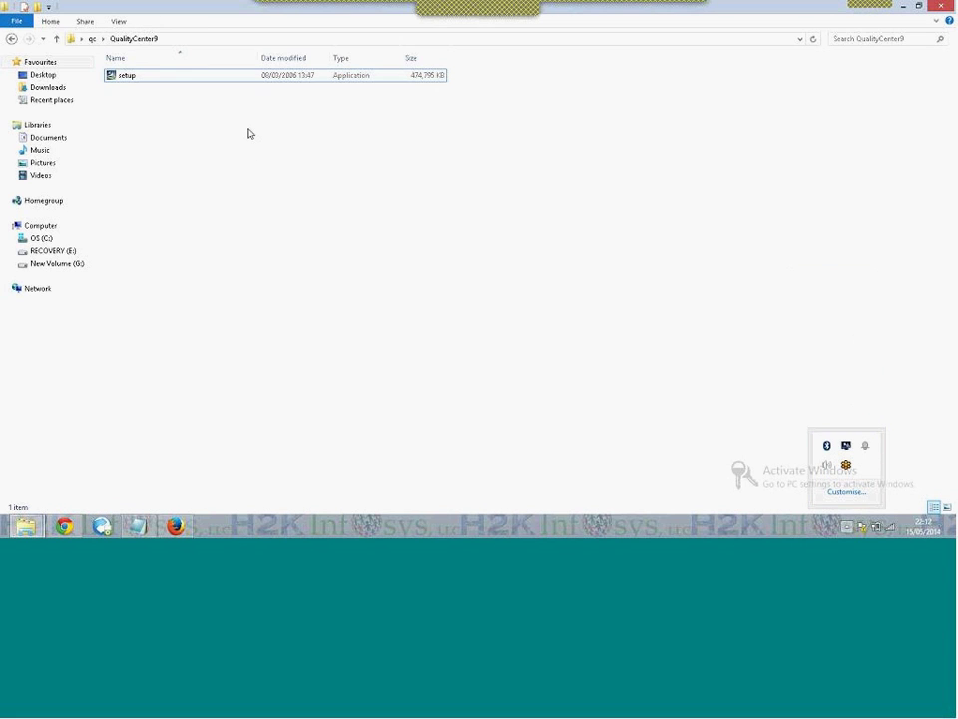
{"action": "left_click", "coordinate": [230, 78]}
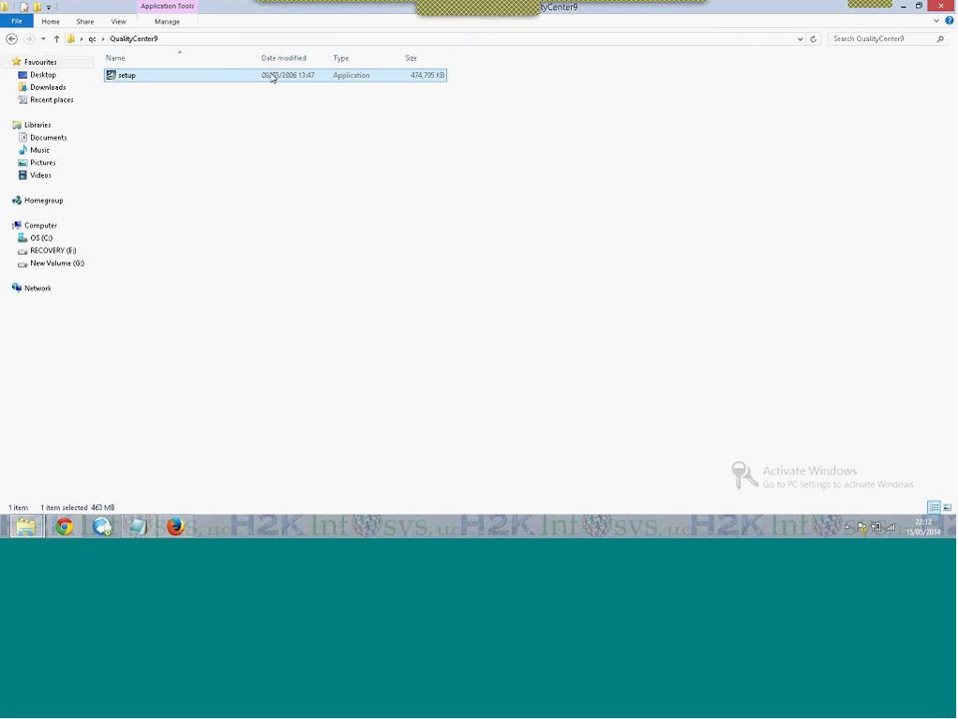
{"action": "right_click", "coordinate": [272, 77]}
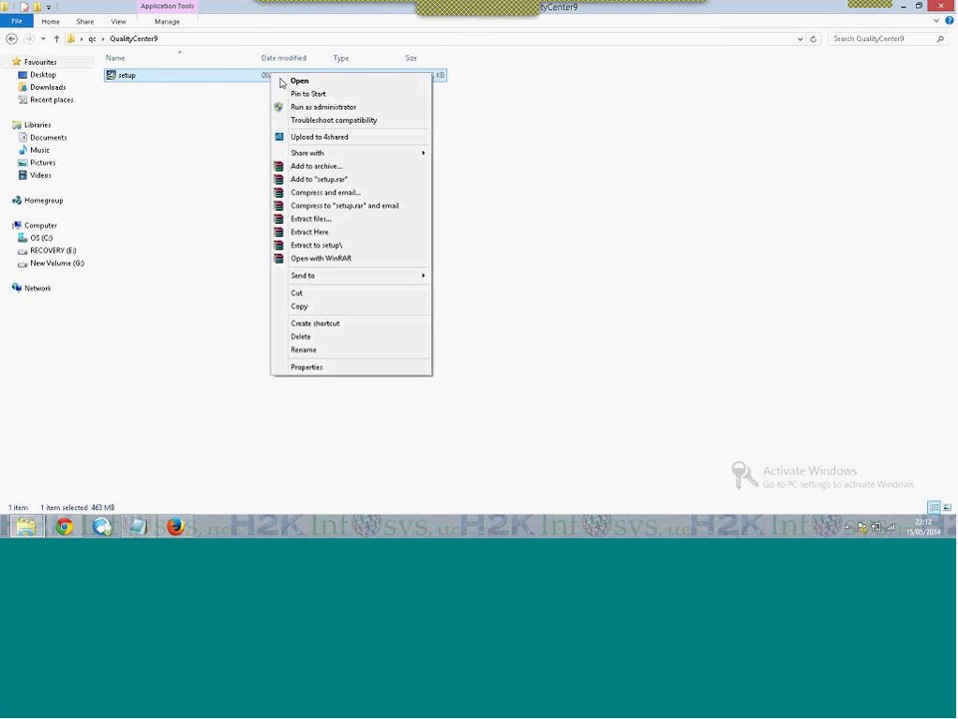
In setup's Properties, set all-users Windows XP (Service Pack 2) compatibility and Run as administrator
{"action": "left_click", "coordinate": [306, 369]}
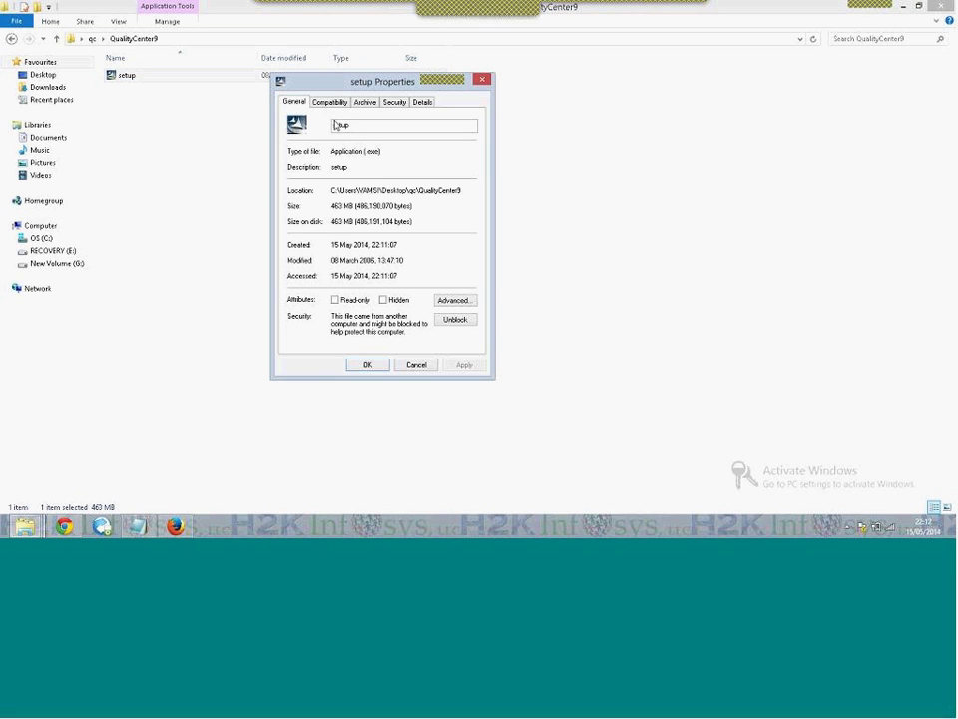
{"action": "left_click", "coordinate": [336, 104]}
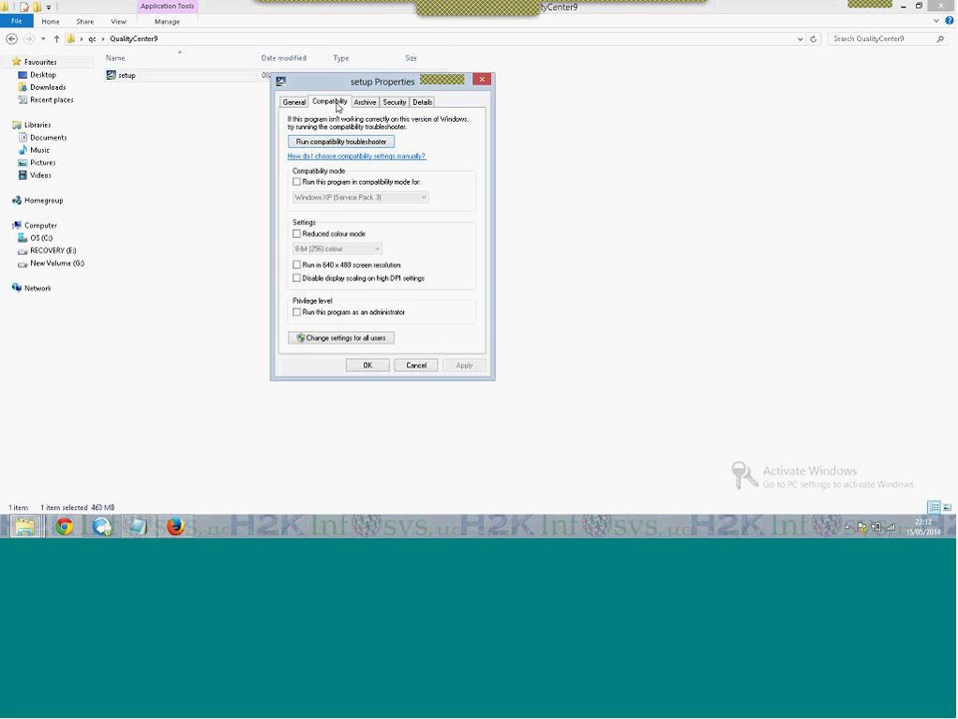
{"action": "left_click", "coordinate": [347, 339]}
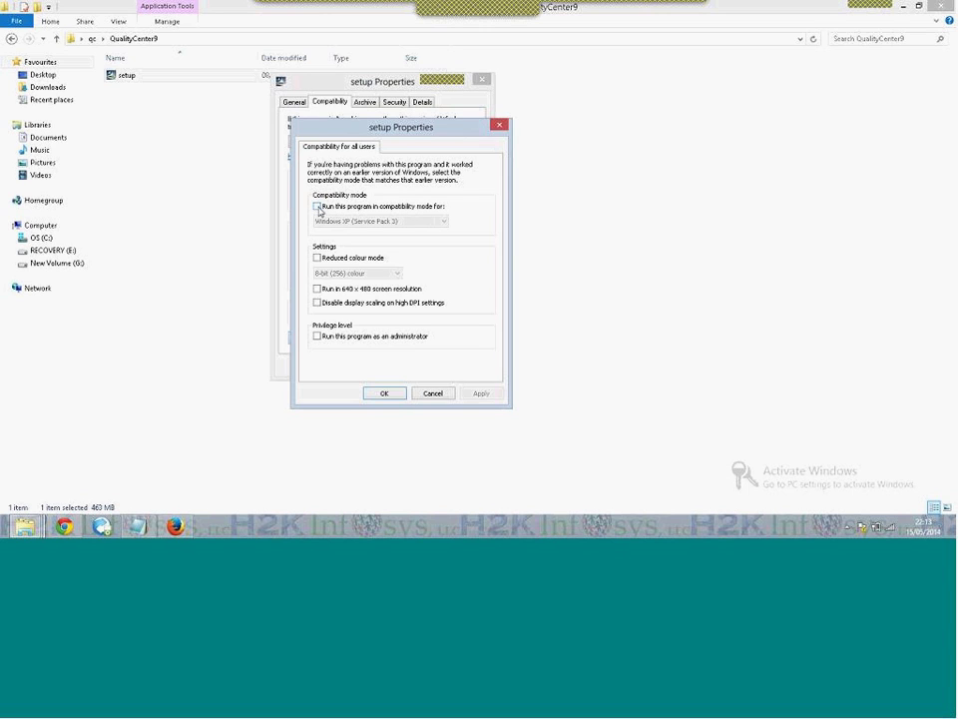
{"action": "left_click", "coordinate": [318, 207]}
{"action": "left_click", "coordinate": [374, 222]}
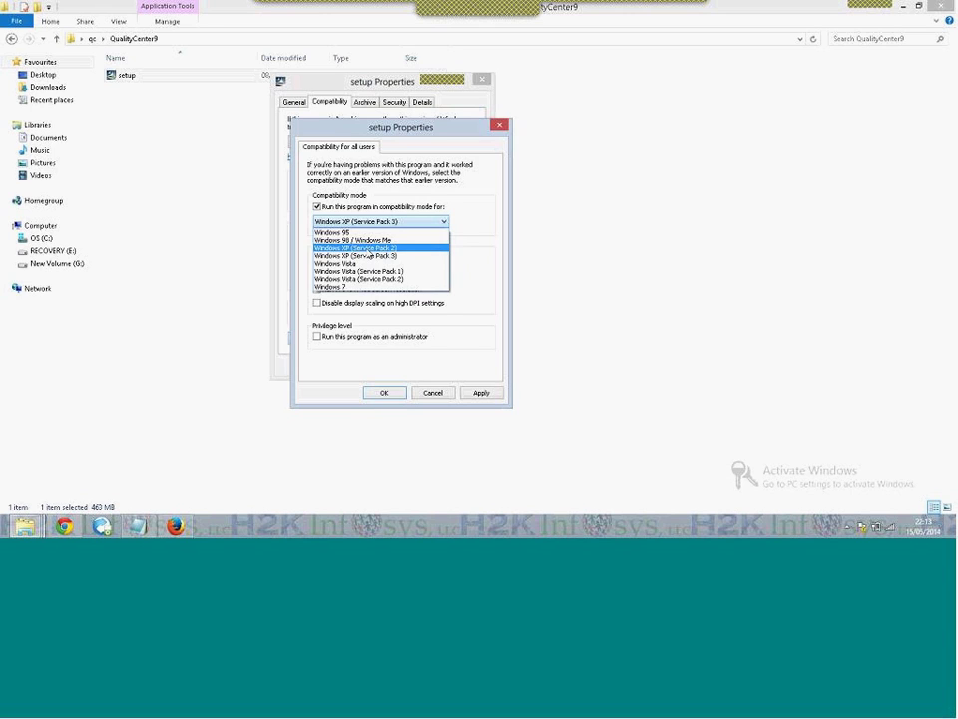
{"action": "left_click", "coordinate": [370, 250]}
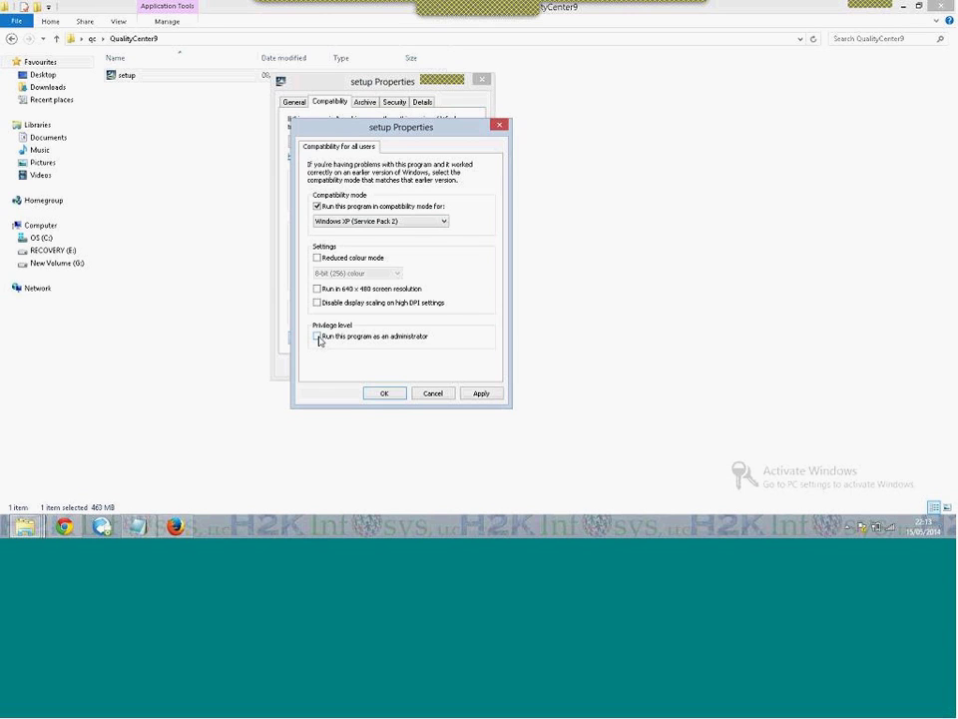
{"action": "left_click", "coordinate": [318, 338]}
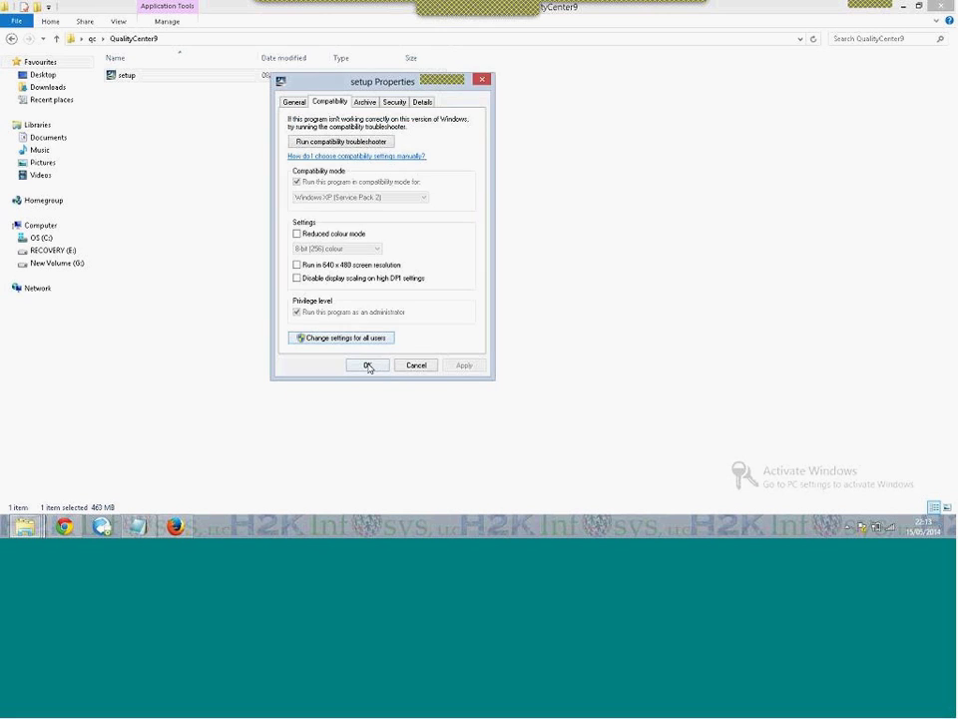
{"action": "left_click", "coordinate": [367, 365]}
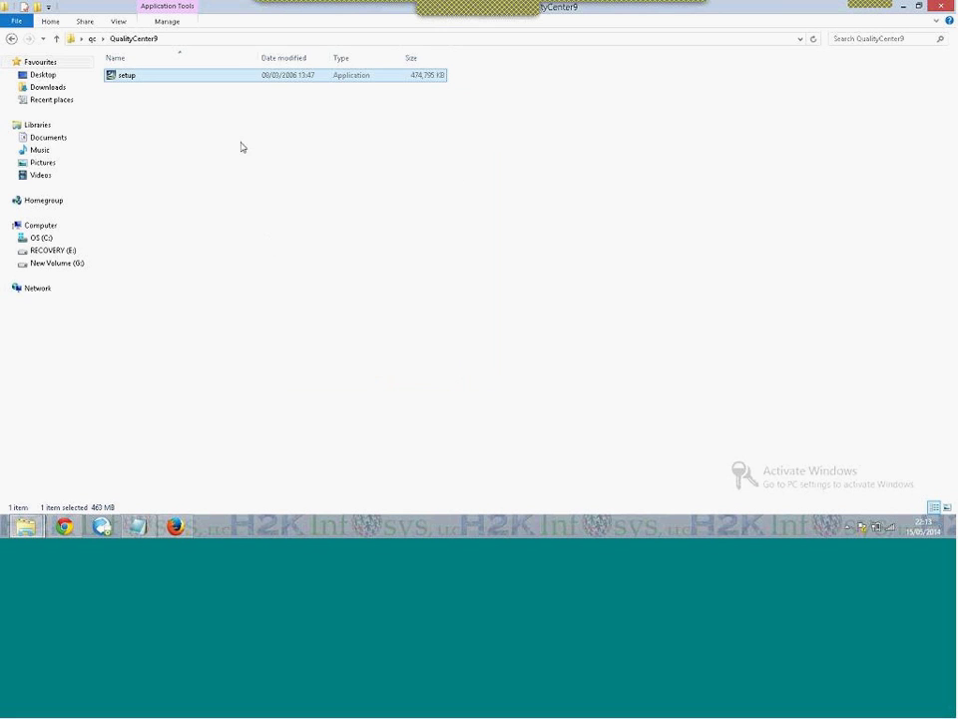
Run setup as administrator so the InstallShield Wizard starts preparing the Java Virtual Machine
{"action": "right_click", "coordinate": [254, 80]}
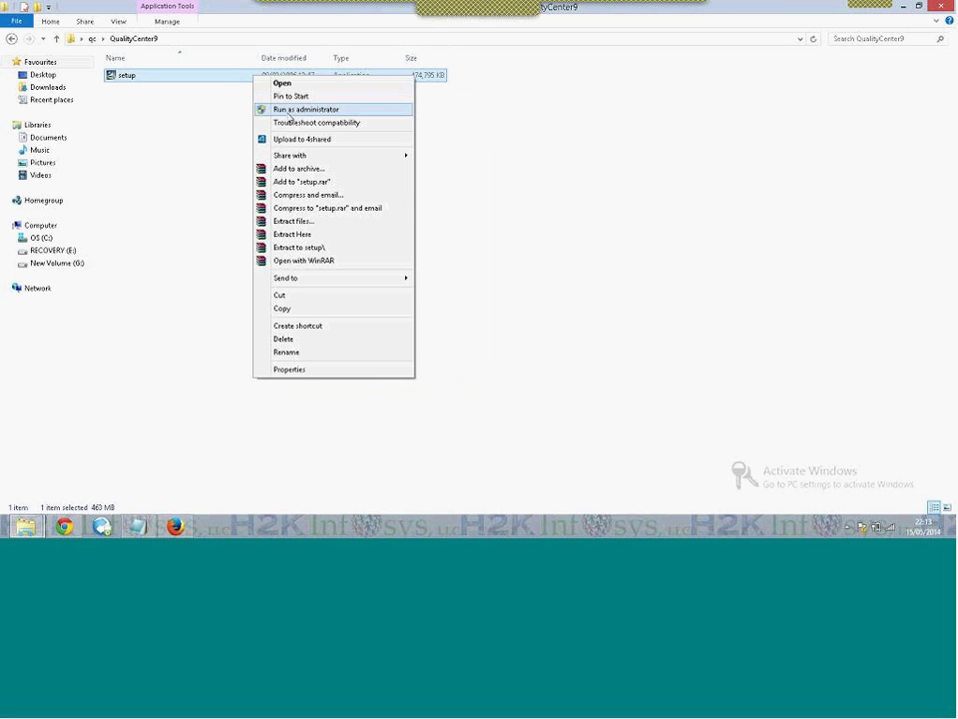
{"action": "left_click", "coordinate": [290, 109]}
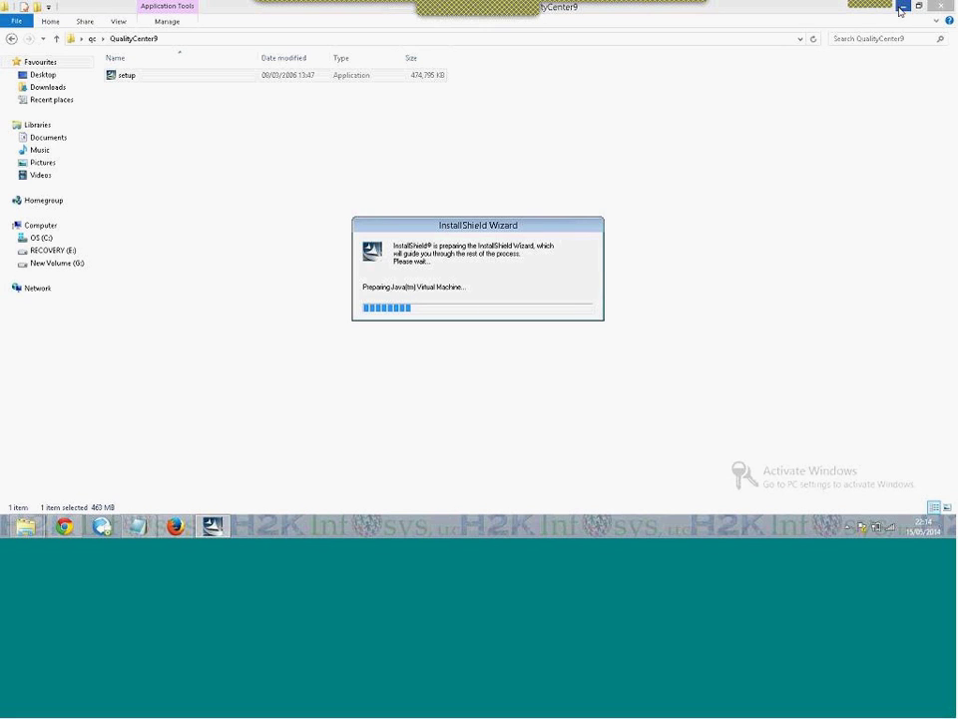
Minimize Notepad and Chrome, then return to the QualityCenter9 folder window
{"action": "key", "text": "alt+Tab"}
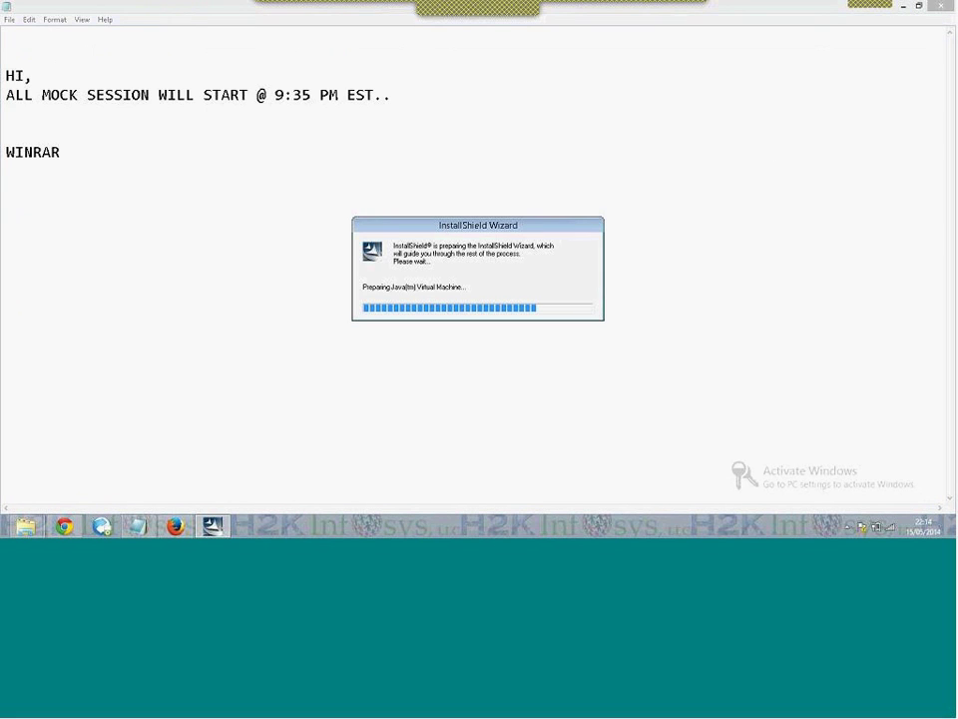
{"action": "left_click", "coordinate": [903, 6]}
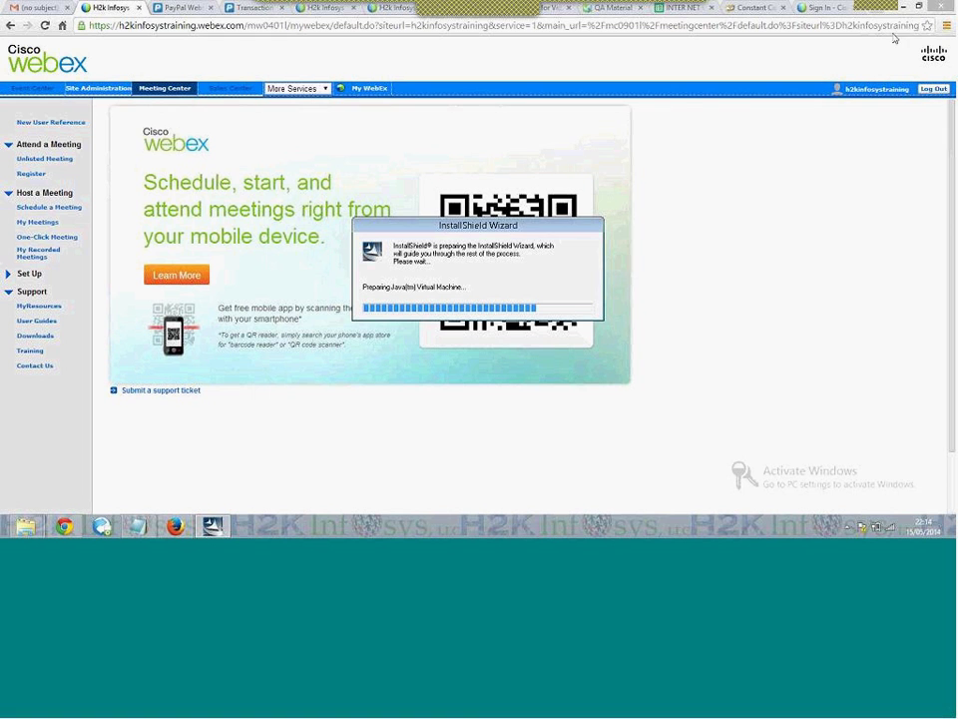
{"action": "key", "text": "alt+Tab"}
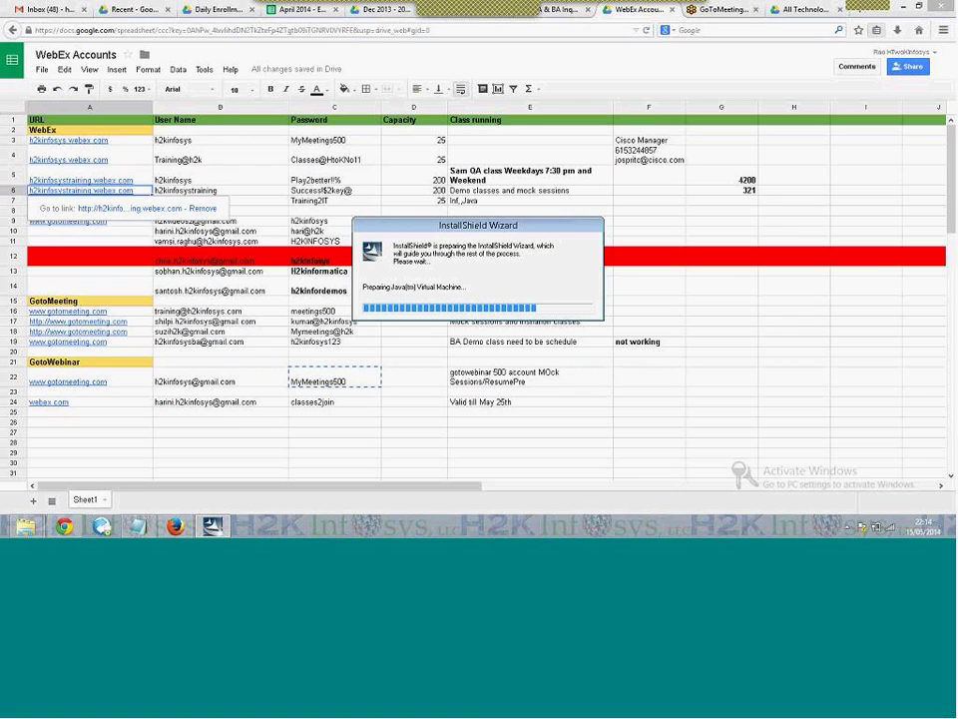
{"action": "left_click", "coordinate": [66, 527]}
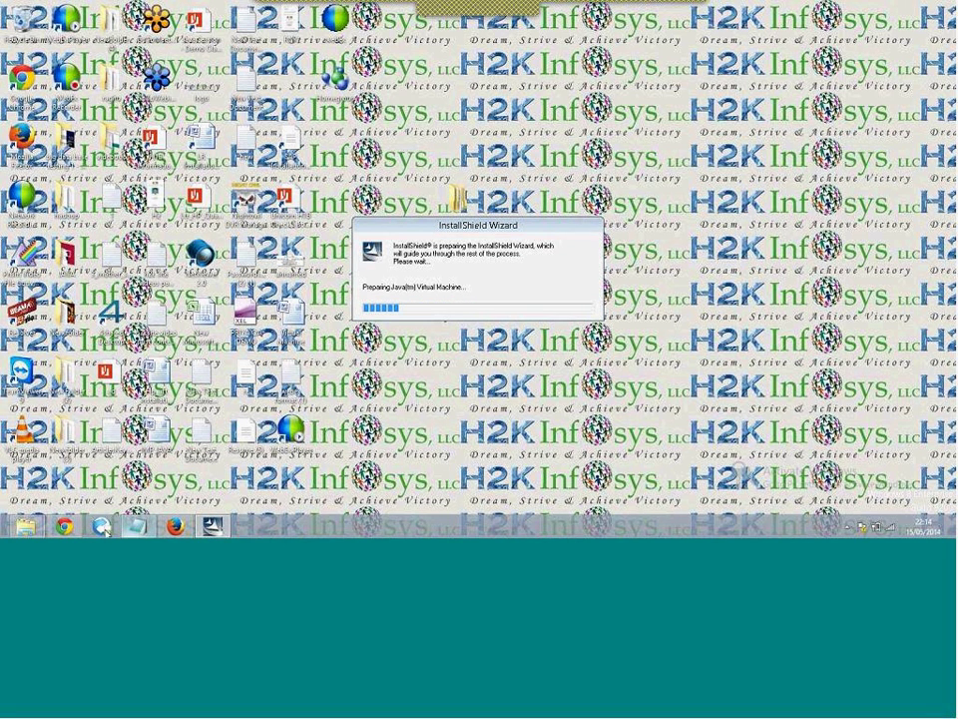
{"action": "mouse_move", "coordinate": [140, 526]}
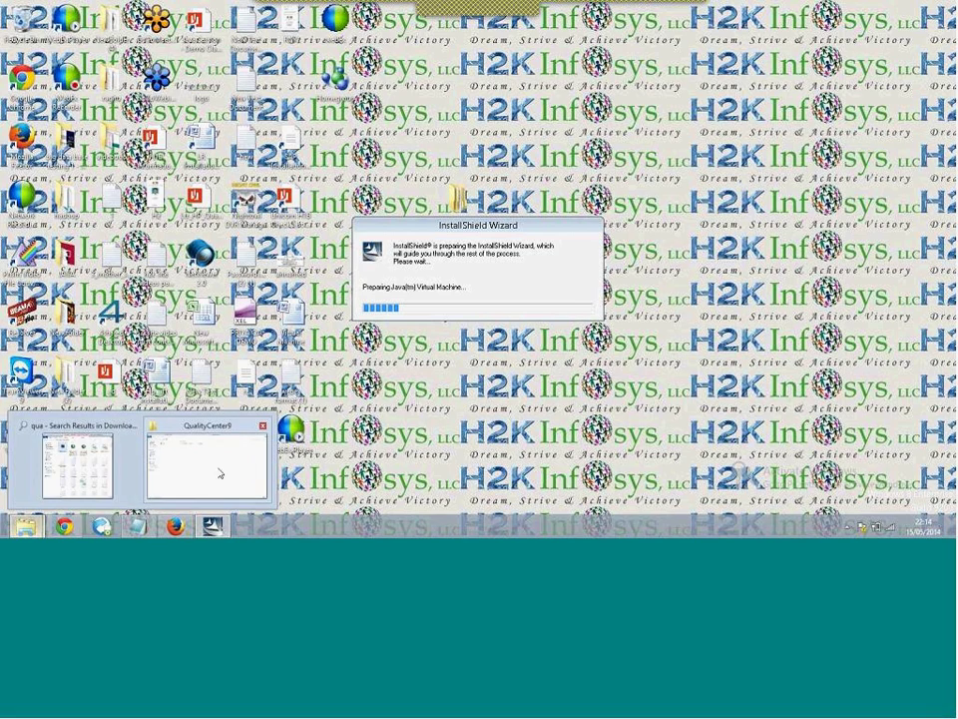
{"action": "left_click", "coordinate": [221, 475]}
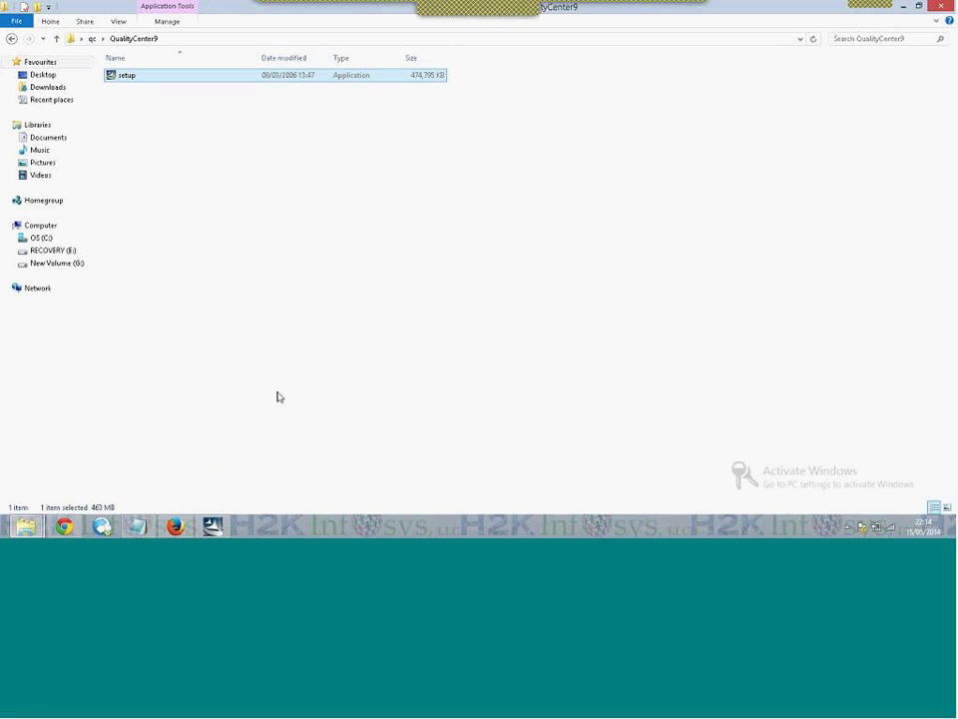
Bring the installer wizard forward and wait for the Quality Center 9.0 welcome page
{"action": "left_click", "coordinate": [213, 525]}
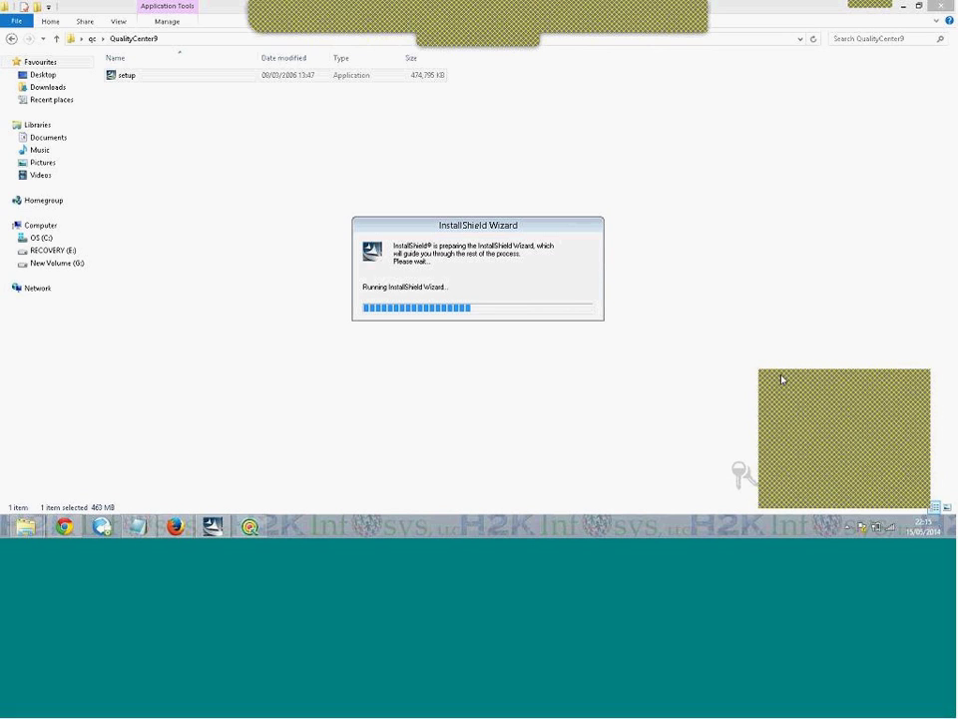
{"action": "left_click", "coordinate": [571, 449]}
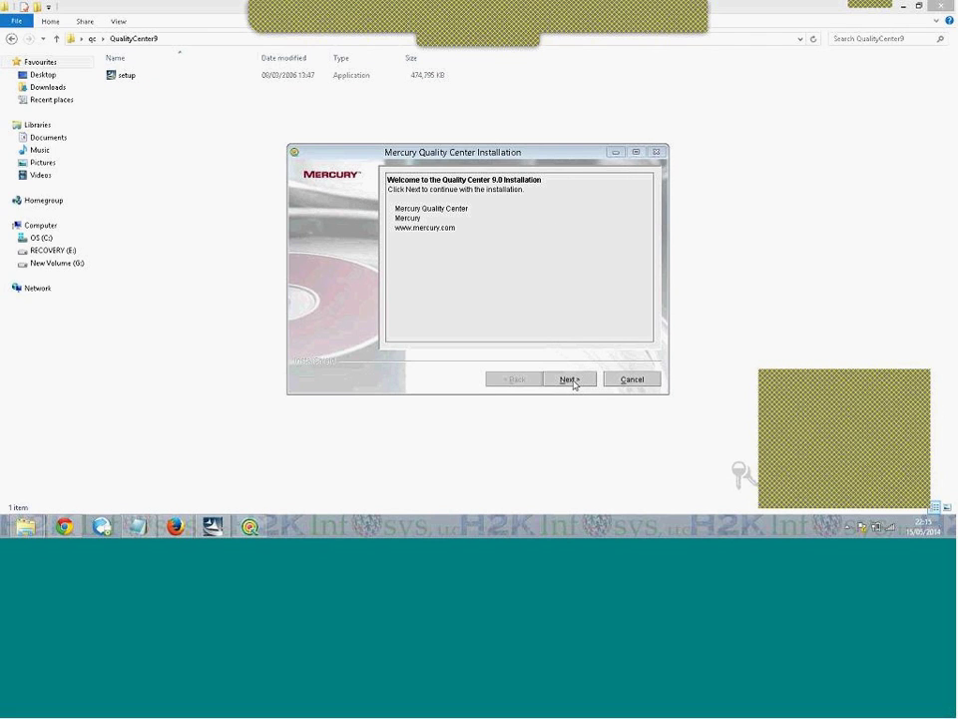
Accept the licence agreement and choose to install with the evaluation key
{"action": "left_click", "coordinate": [571, 380]}
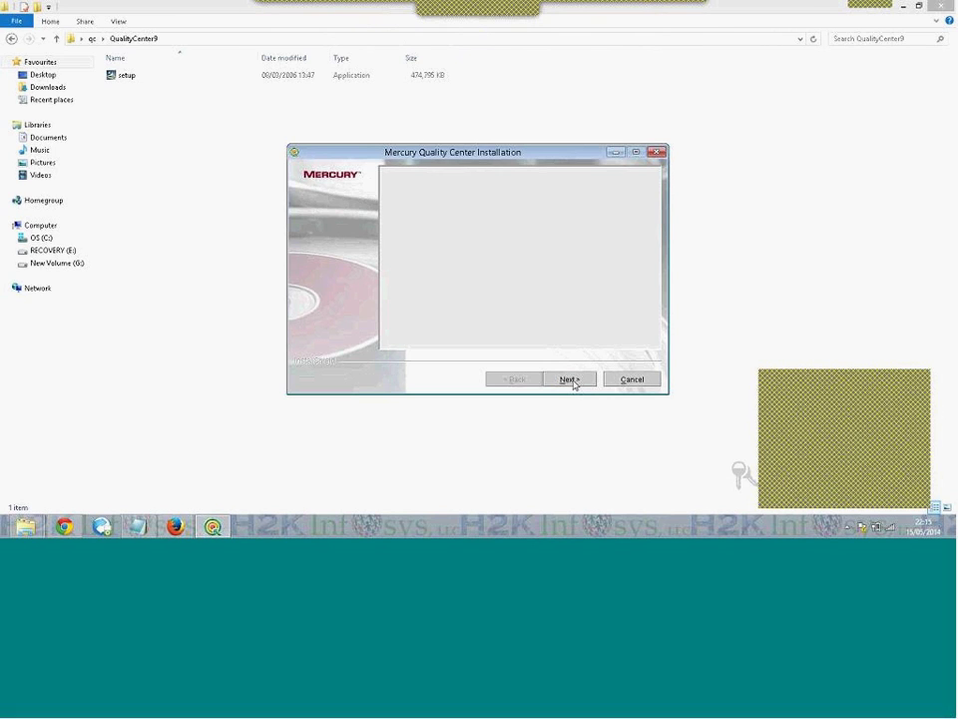
{"action": "left_click", "coordinate": [465, 323]}
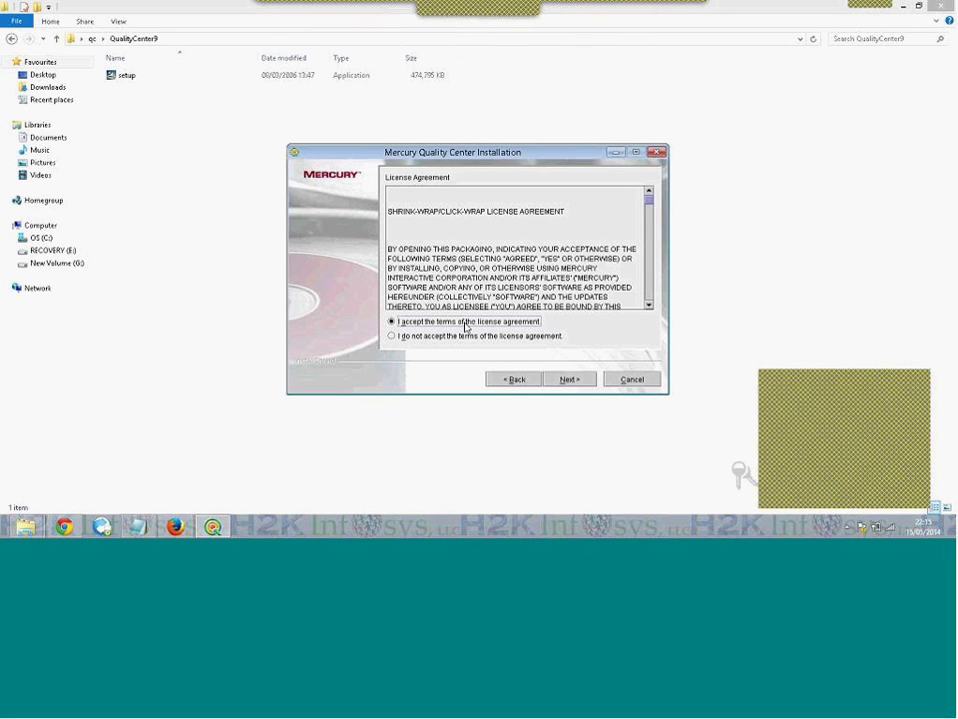
{"action": "left_click", "coordinate": [568, 379]}
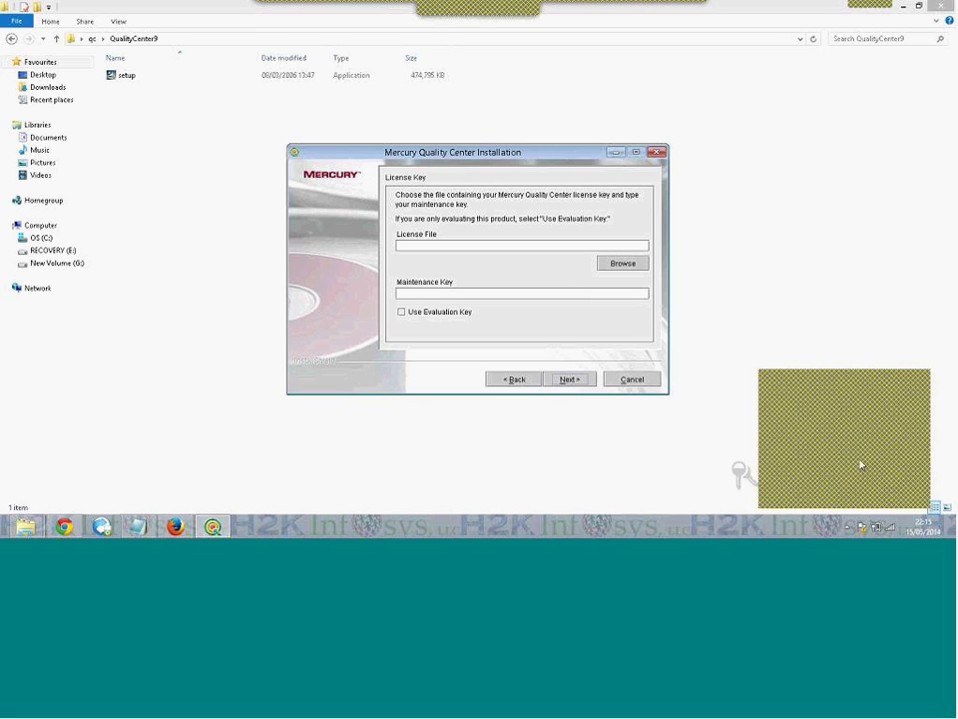
{"action": "left_click", "coordinate": [402, 313]}
Keep the Typical setup and default installation folder, continuing past the web server notice
{"action": "left_click", "coordinate": [567, 379]}
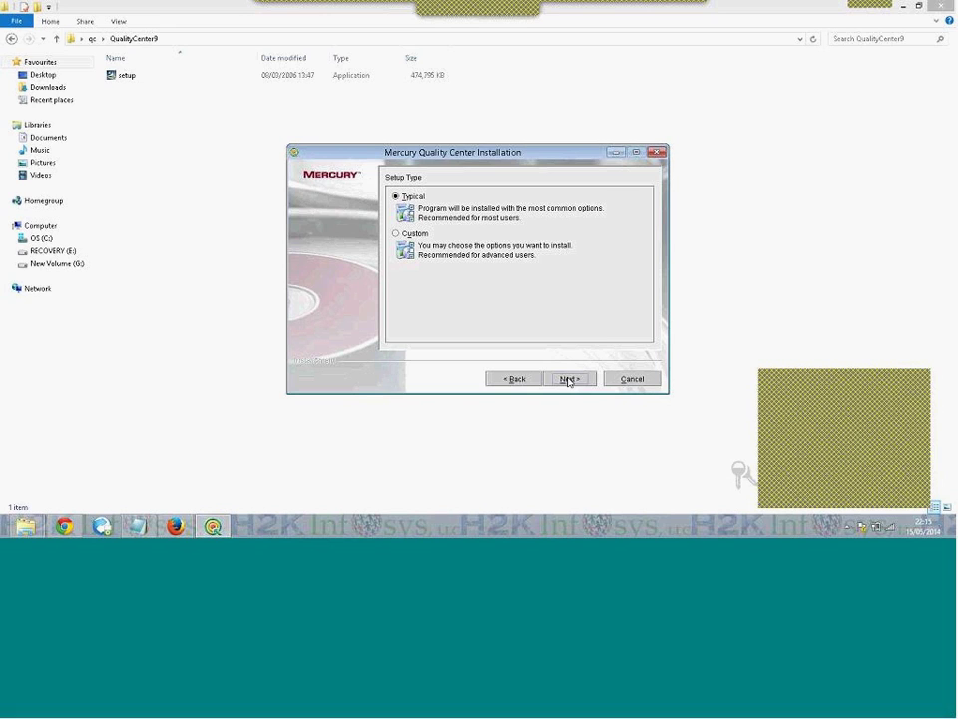
{"action": "left_click", "coordinate": [567, 379]}
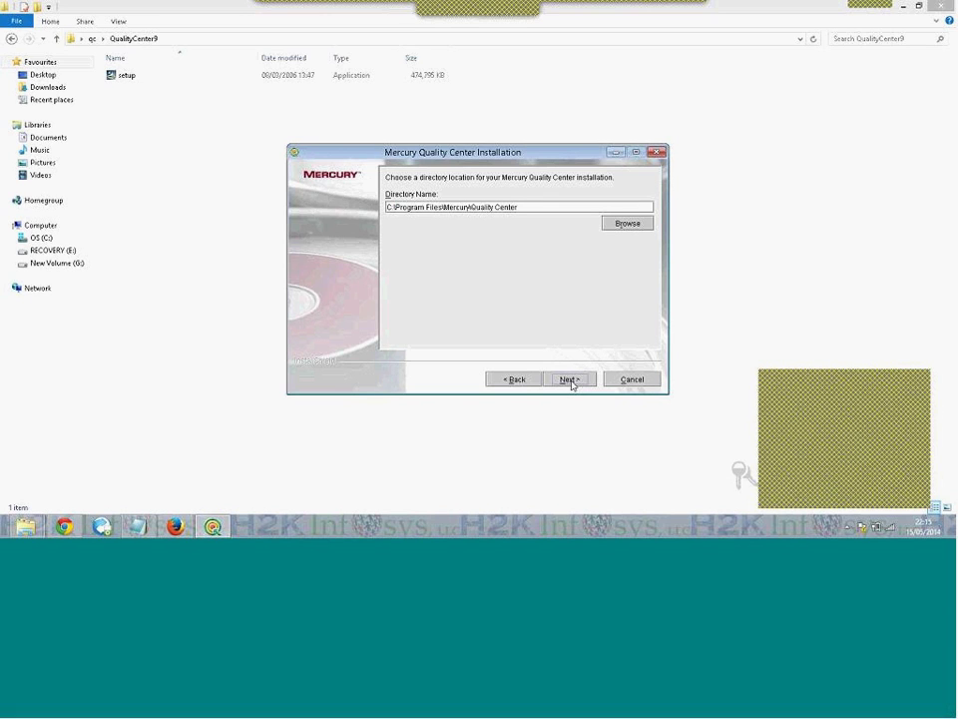
{"action": "left_click", "coordinate": [570, 380]}
{"action": "left_click", "coordinate": [571, 380]}
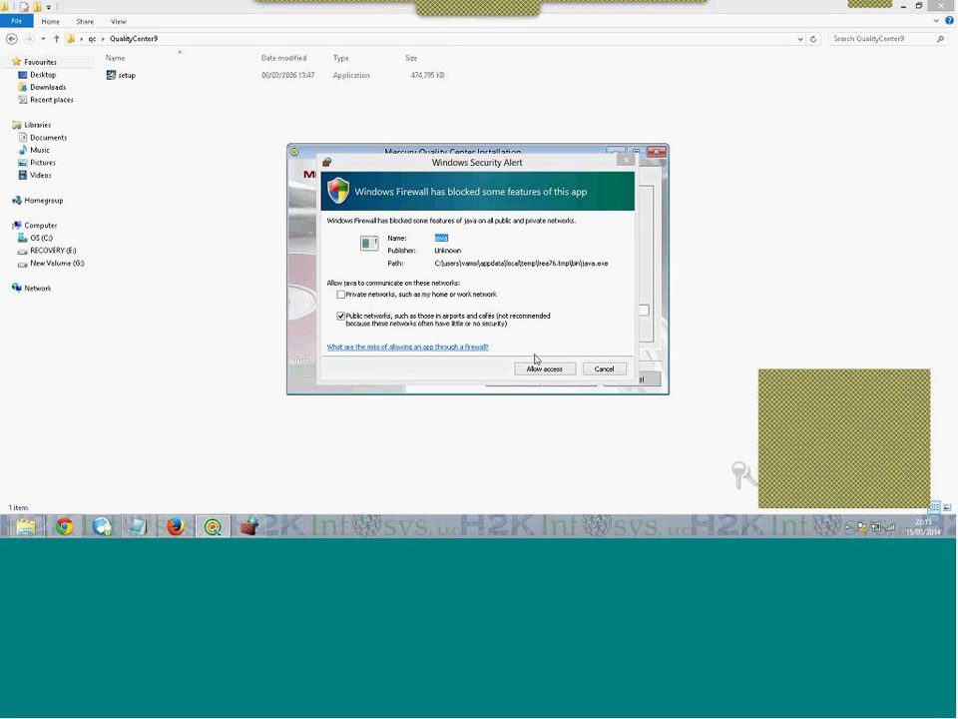
Allow Java through the firewall and set the mail protocol to None
{"action": "left_click", "coordinate": [544, 368]}
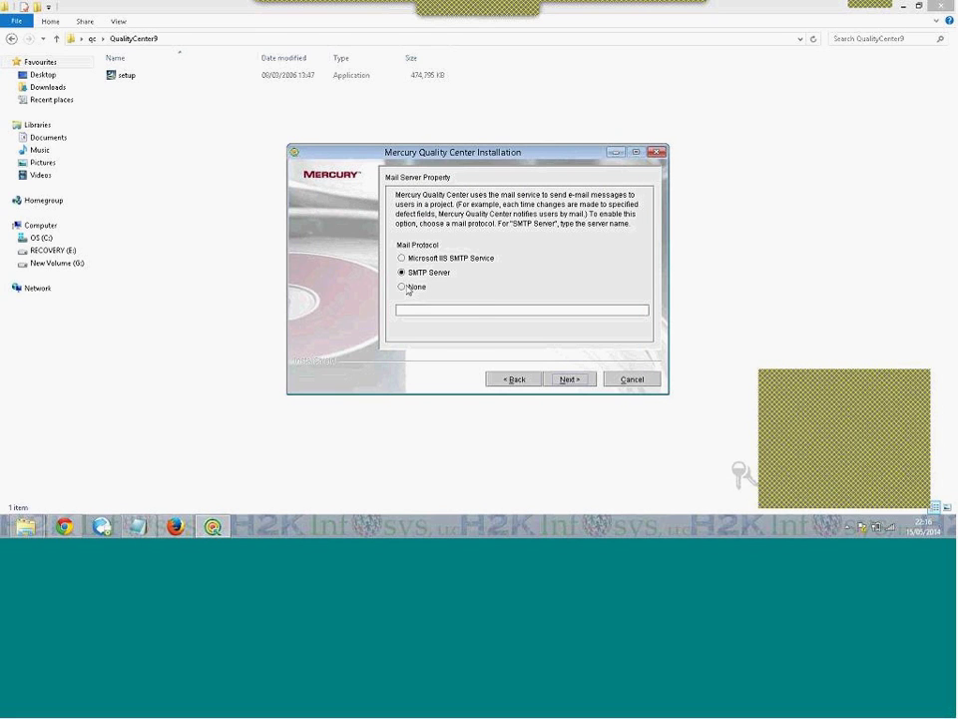
{"action": "left_click", "coordinate": [408, 287]}
{"action": "left_click", "coordinate": [569, 379]}
Enter the site administrator user name and password twice, then start the installation
{"action": "left_click", "coordinate": [560, 236]}
{"action": "type", "text": "admin"}
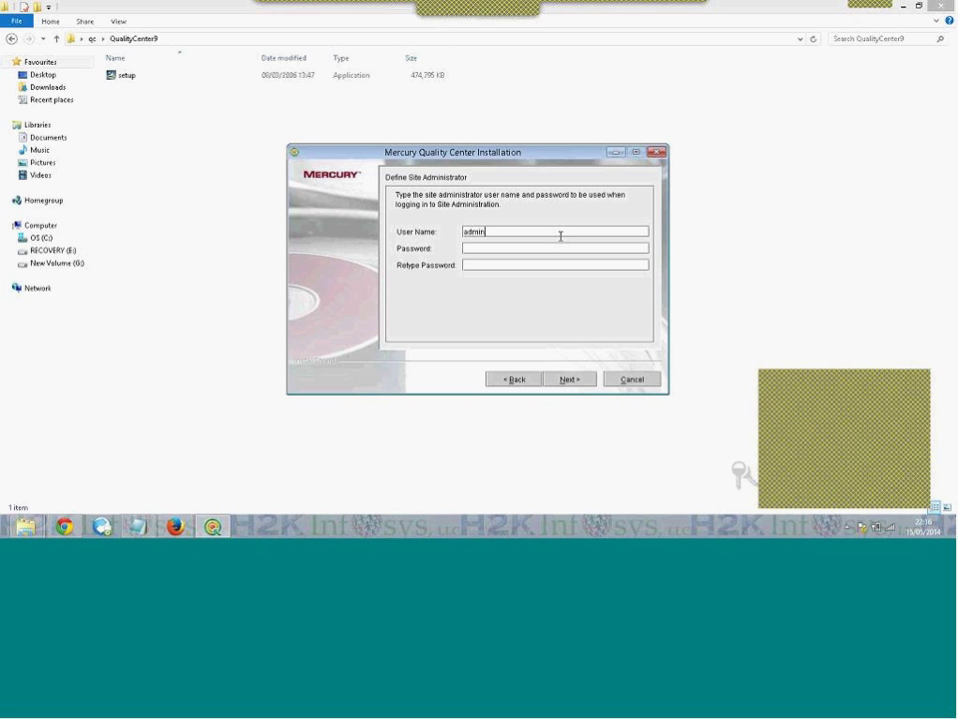
{"action": "key", "text": "Tab"}
{"action": "type", "text": "admin"}
{"action": "key", "text": "Tab"}
{"action": "type", "text": "admin"}
{"action": "left_click", "coordinate": [569, 379]}
{"action": "left_click", "coordinate": [571, 379]}
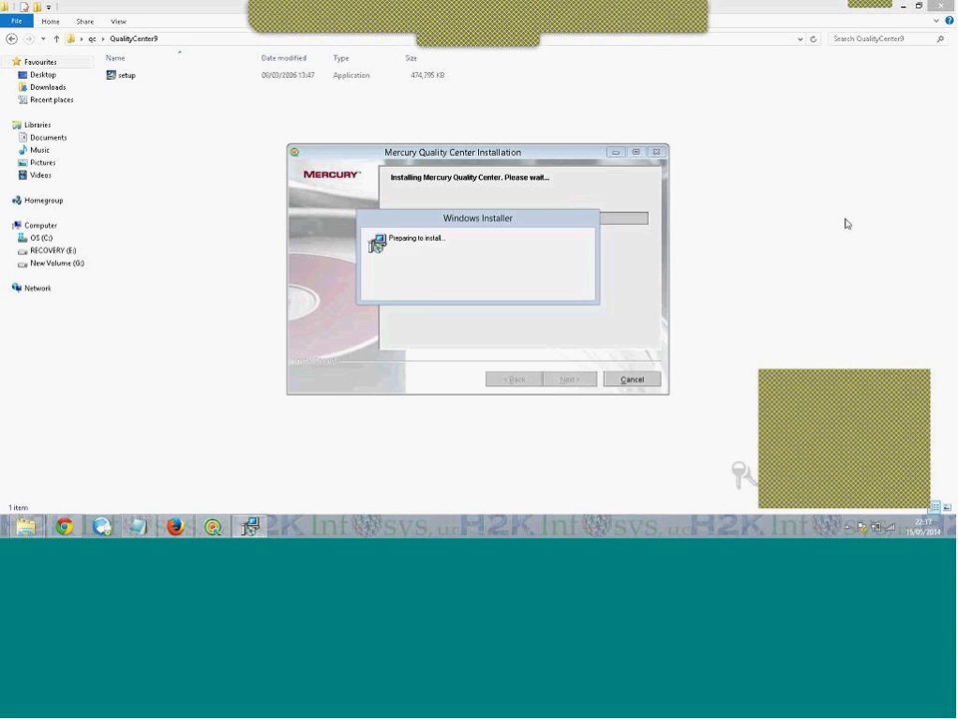
Check the SQL Server Desktop Engine configuration progress, then bring the Notepad notes forward
{"action": "left_click", "coordinate": [252, 526]}
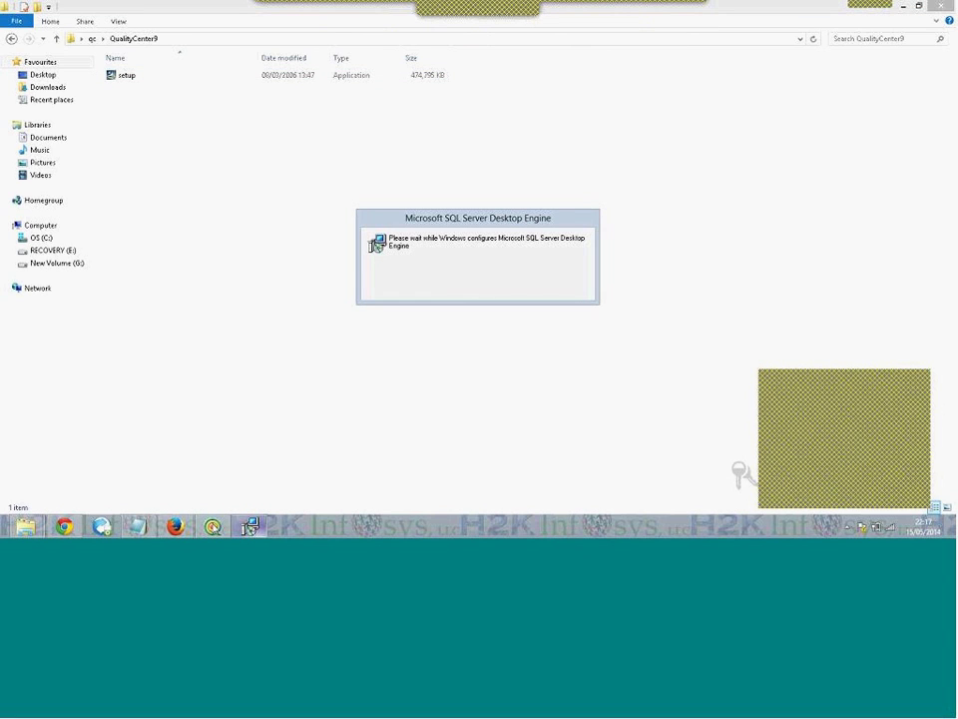
{"action": "left_click", "coordinate": [252, 526]}
{"action": "left_click", "coordinate": [252, 526]}
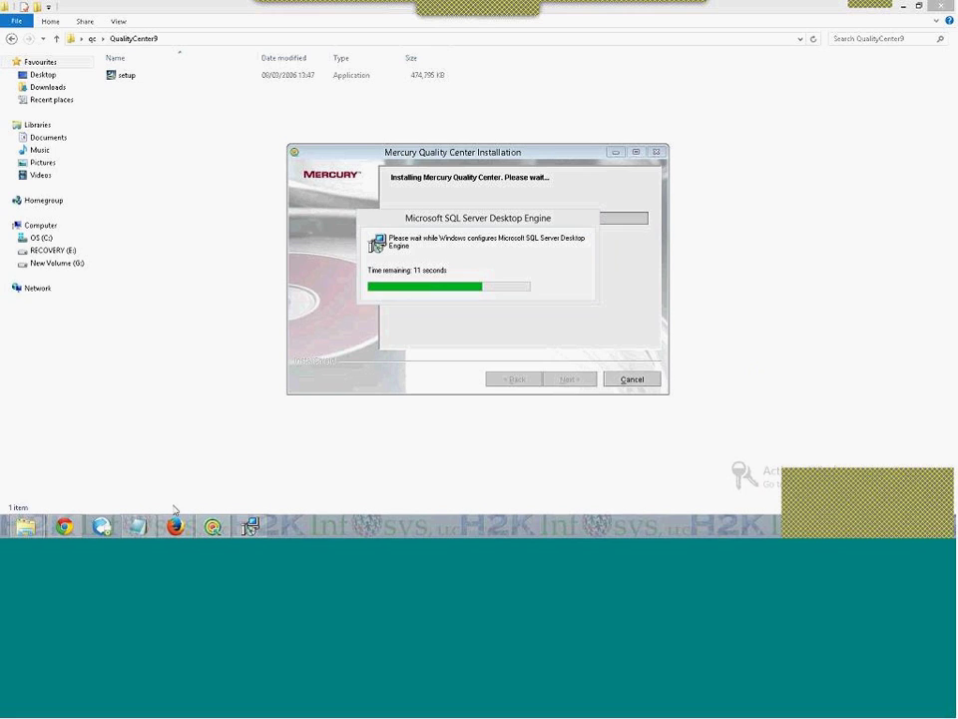
{"action": "left_click", "coordinate": [138, 526]}
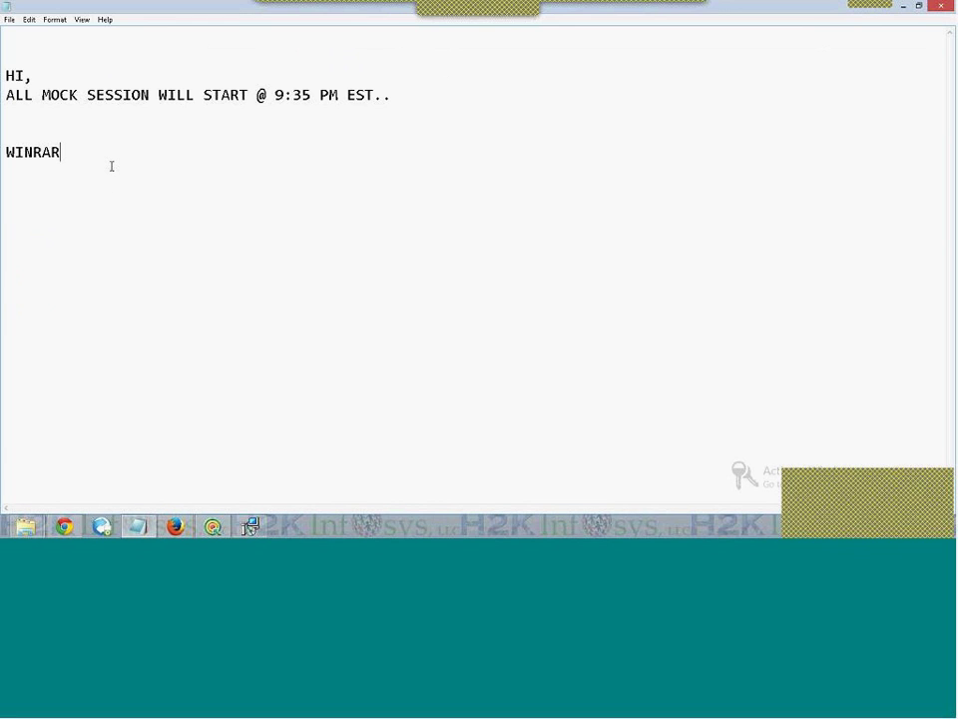
Add the line 'HI WHILE INSTALLING' below WINRAR and set the note's font to Consolas 28
{"action": "key", "text": "Return"}
{"action": "key", "text": "Return"}
{"action": "type", "text": "HI WHILE INSTALLING"}
{"action": "left_click", "coordinate": [81, 19]}
{"action": "mouse_move", "coordinate": [61, 20]}
{"action": "left_click", "coordinate": [64, 45]}
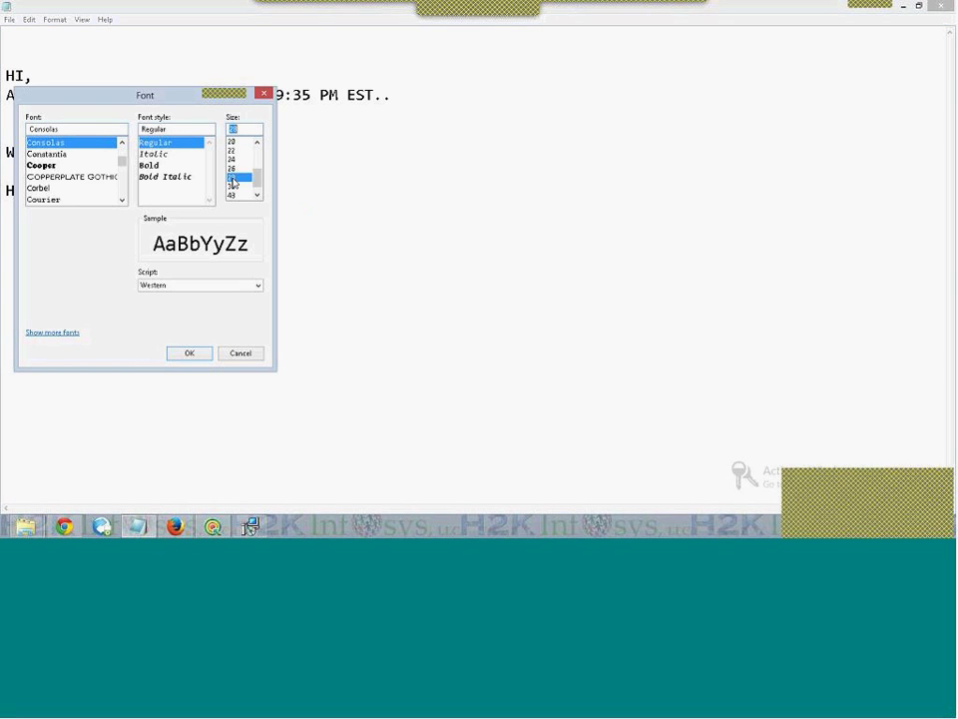
{"action": "left_click", "coordinate": [182, 354]}
Type the warning that a 15% error stops installing, so cancel and reach our technical team
{"action": "type", "text": "IF YOU"}
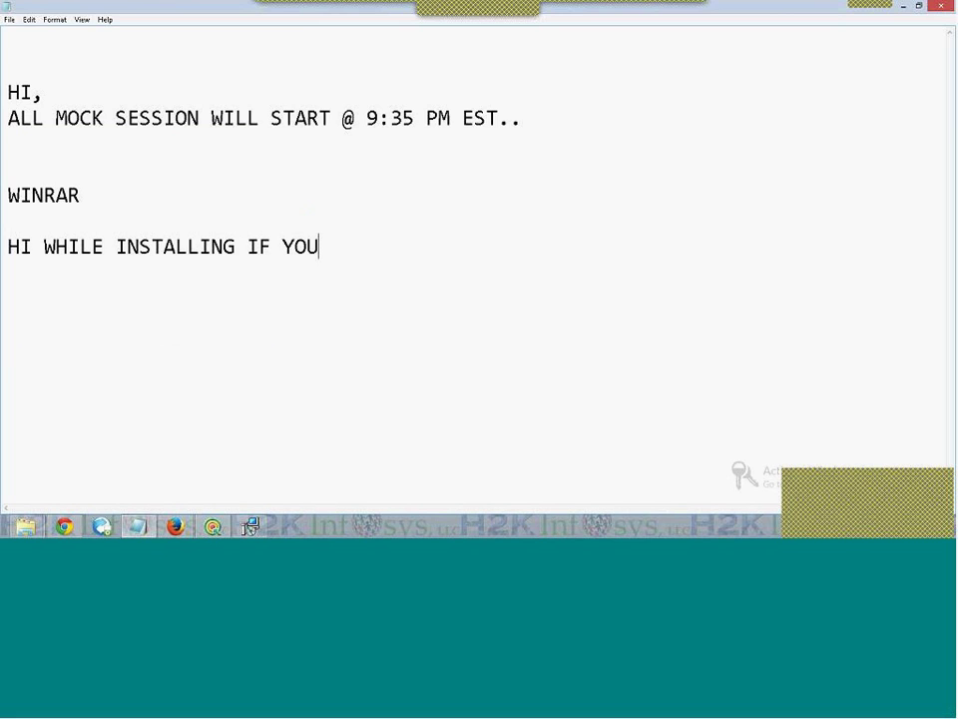
{"action": "type", "text": " WILL"}
{"action": "type", "text": " G"}
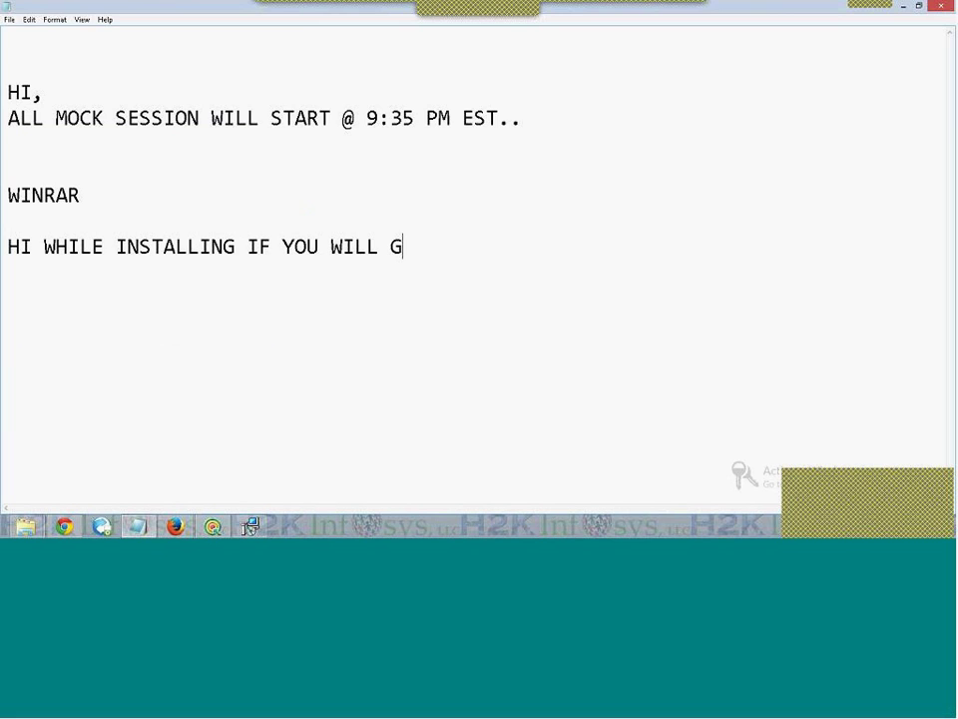
{"action": "type", "text": "ET ERROR "}
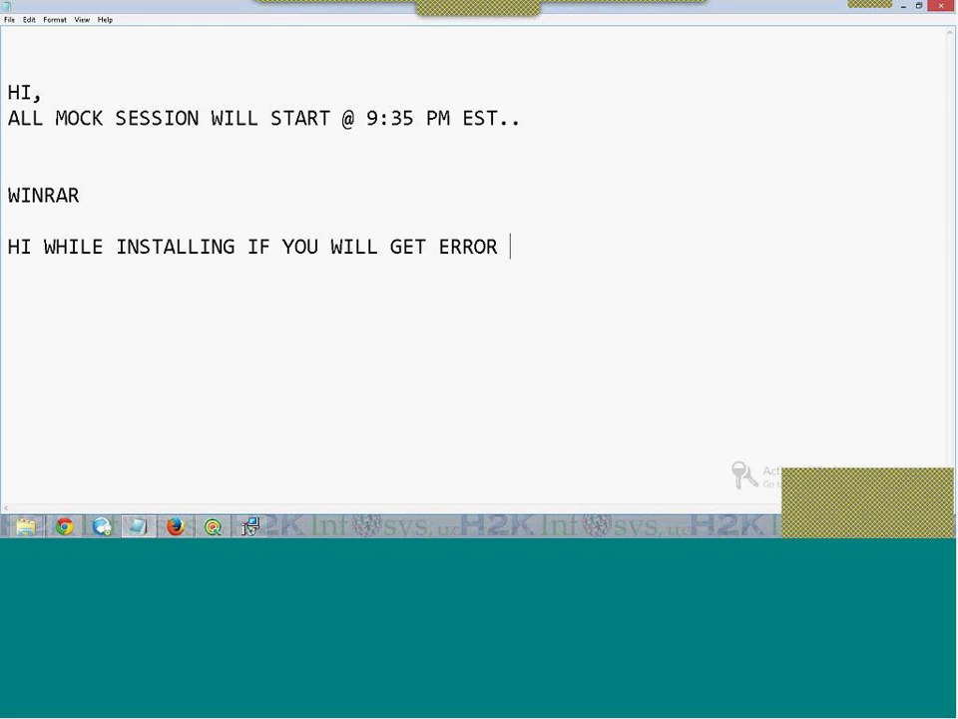
{"action": "type", "text": "@ 15% MEANS "}
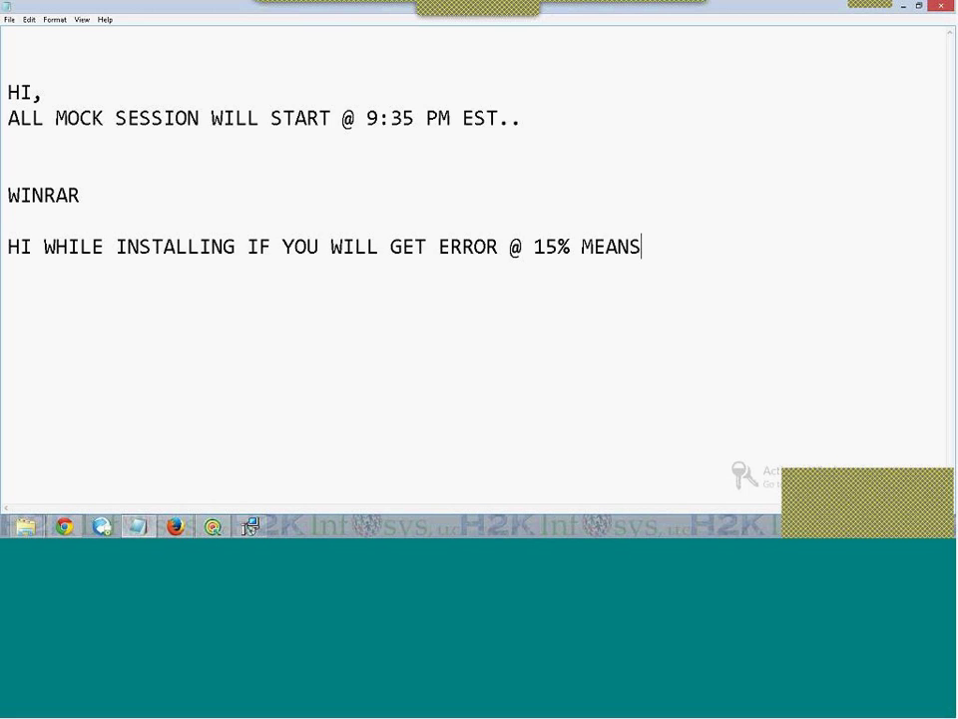
{"action": "type", "text": "IT"}
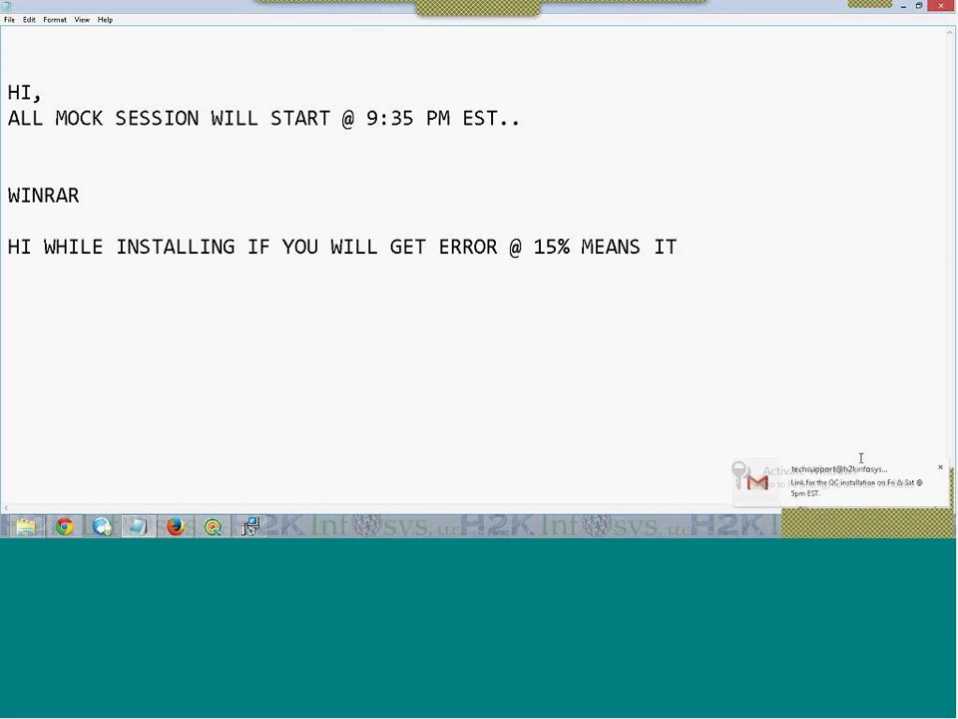
{"action": "left_click", "coordinate": [942, 469]}
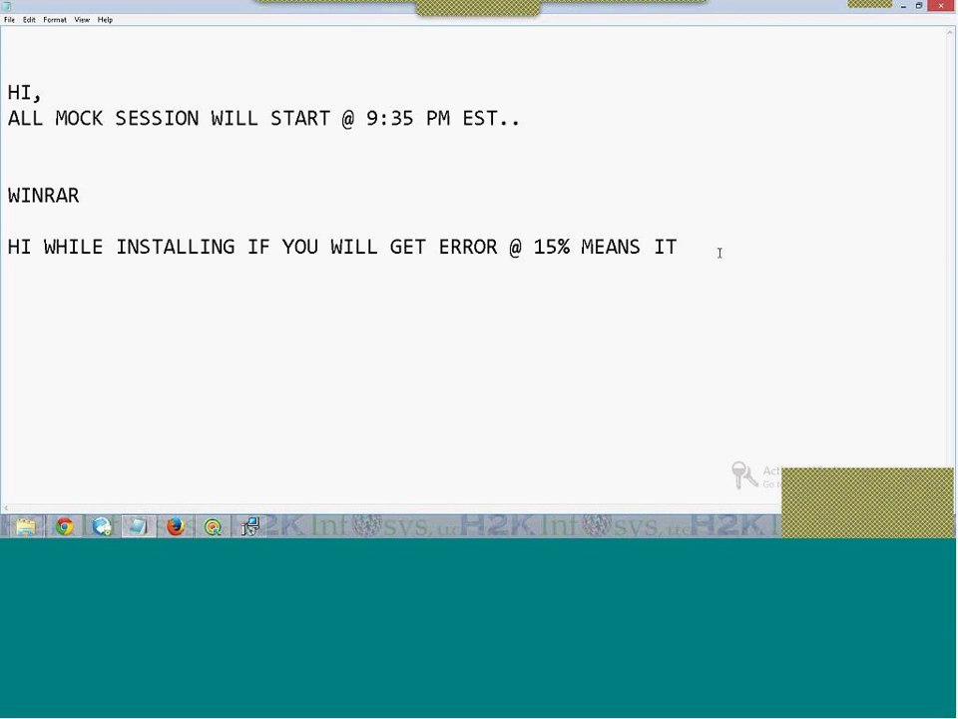
{"action": "type", "text": "WILL STOP"}
{"action": "key", "text": "Return"}
{"action": "type", "text": "INSTALLING "}
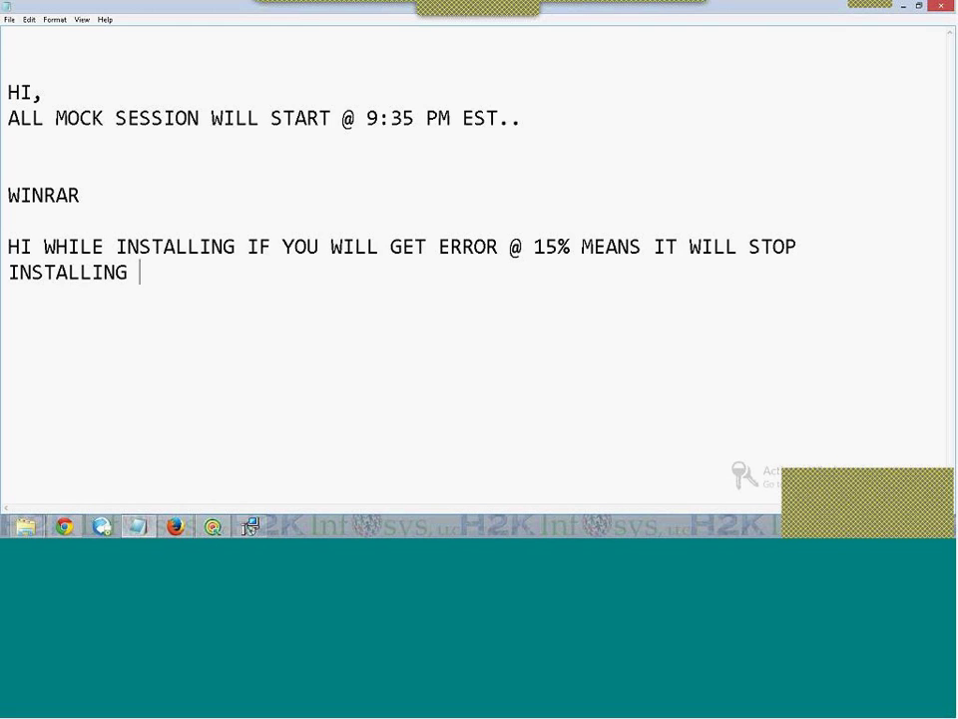
{"action": "type", "text": "& U CAN CANCEL"}
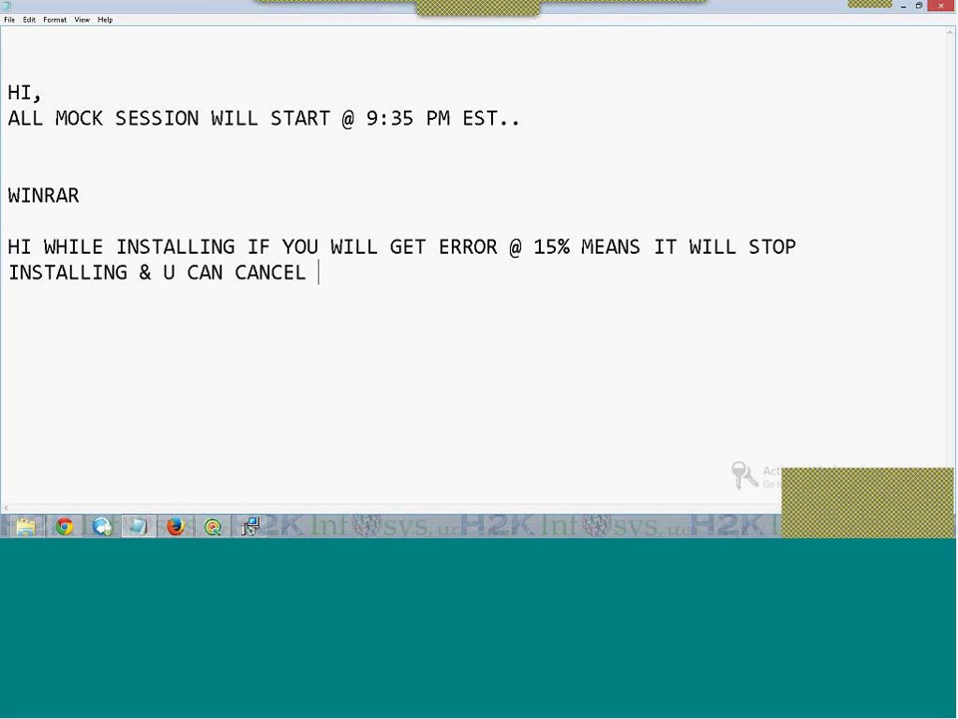
{"action": "type", "text": " INSTA"}
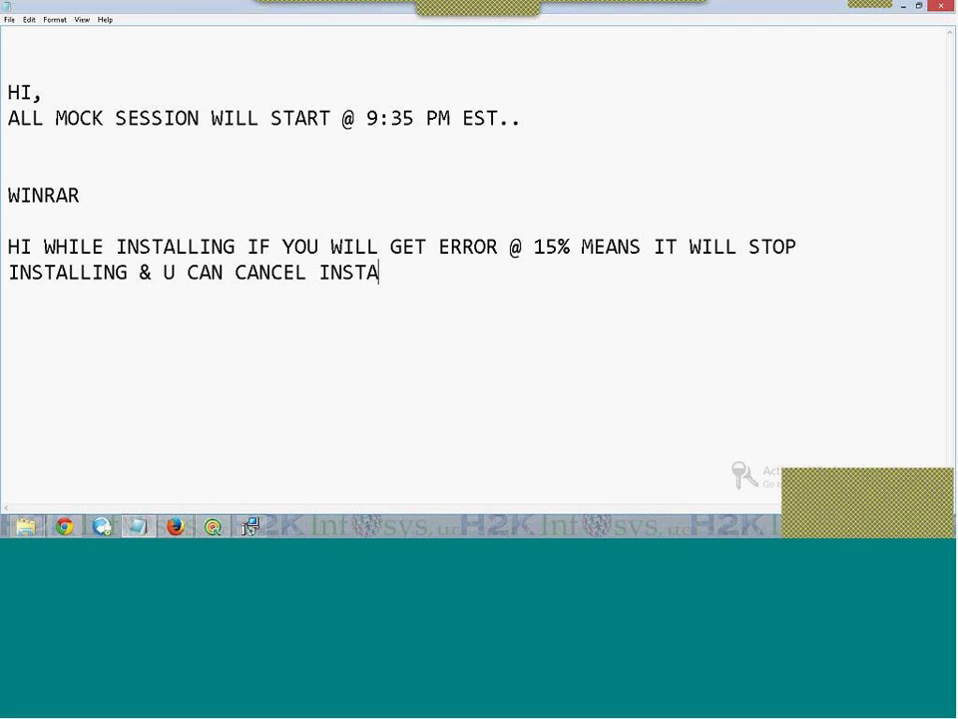
{"action": "type", "text": "LLATION "}
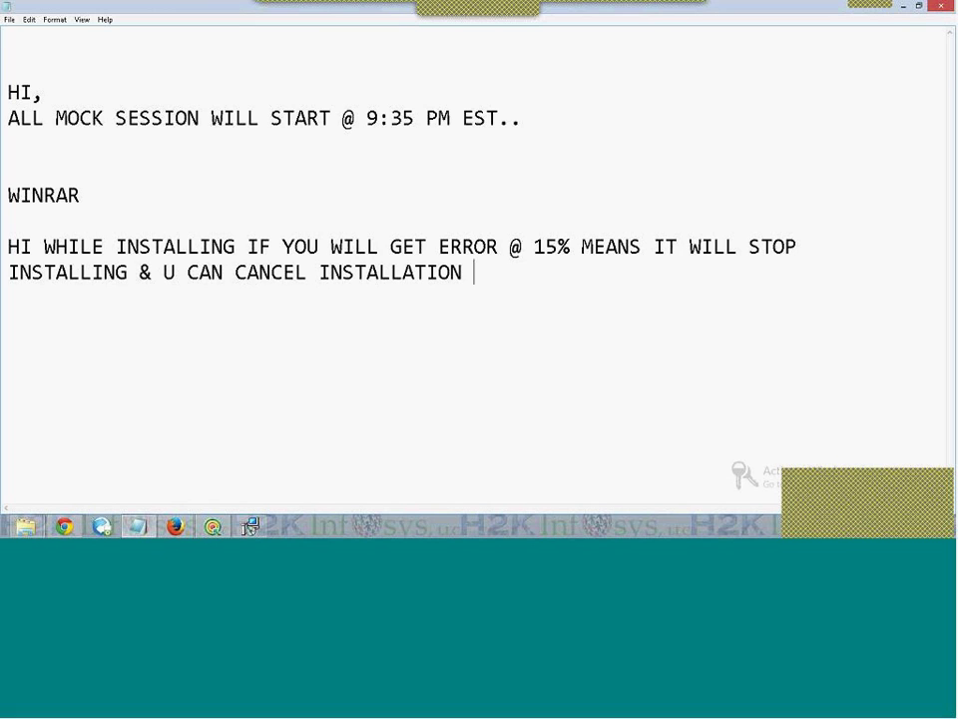
{"action": "type", "text": "& "}
{"action": "type", "text": "U CAN"}
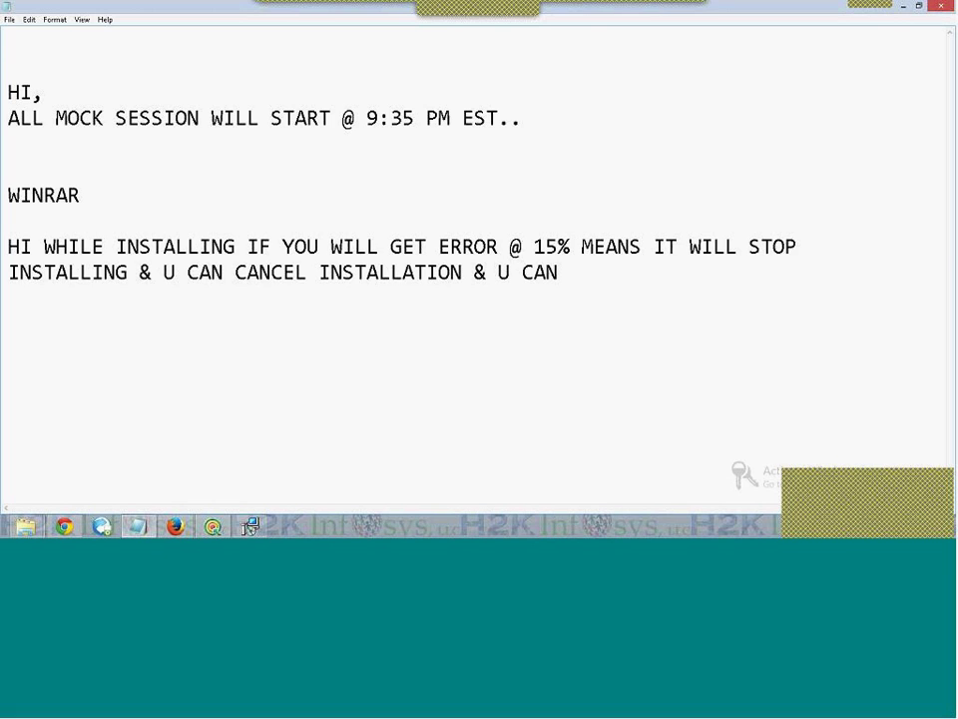
{"action": "type", "text": " REACH OU"}
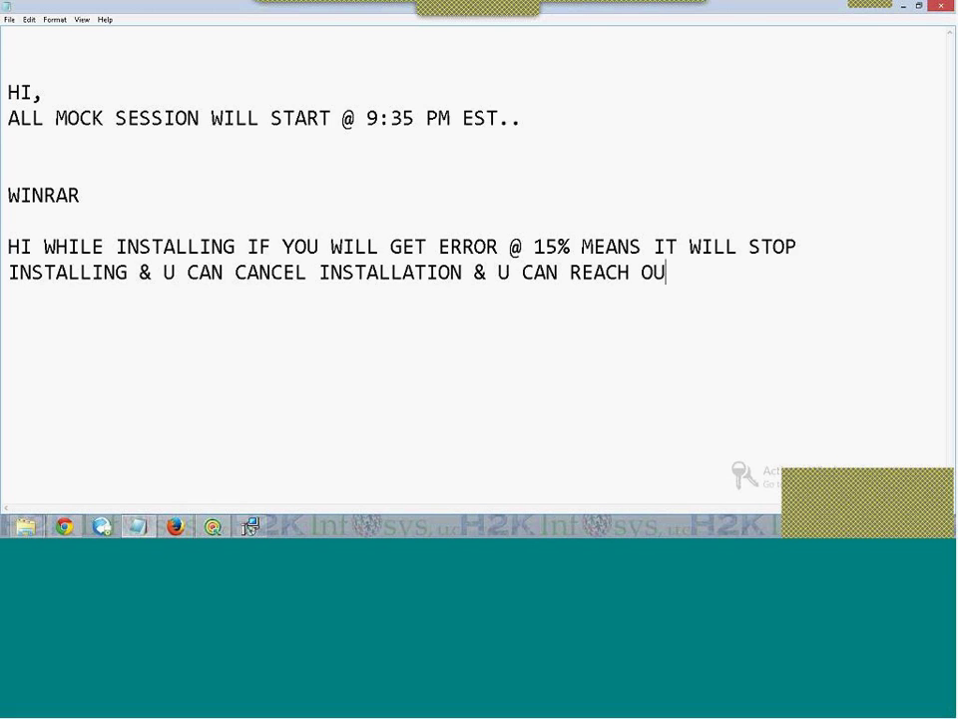
{"action": "type", "text": "R TECHNIC"}
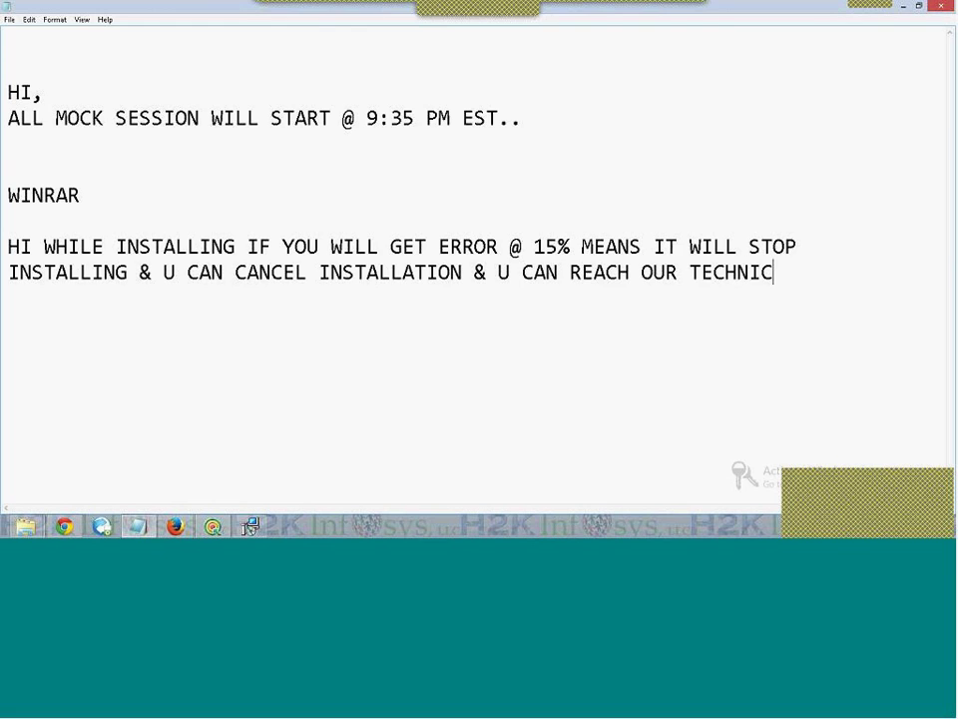
{"action": "type", "text": "AL TEAM"}
{"action": "key", "text": "Return"}
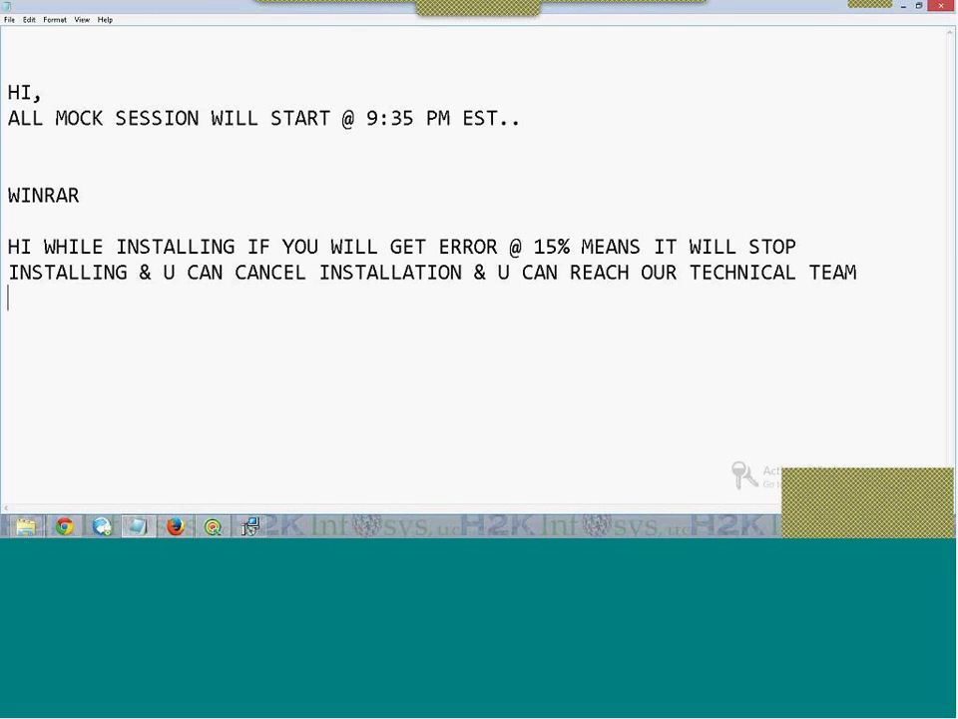